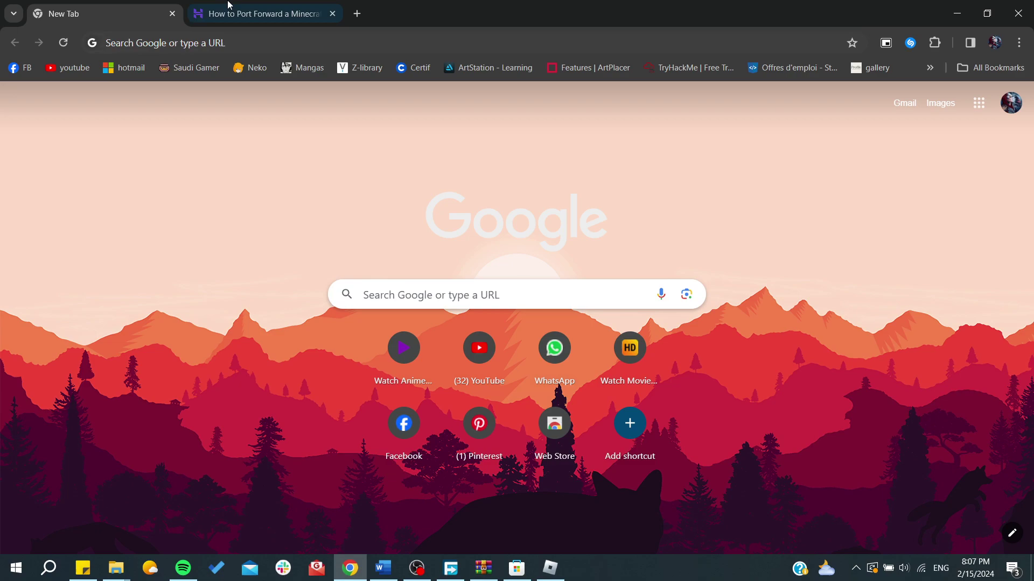
# Switch to the Minecraft port-forwarding article and scroll to 'How to Port Forward Minecraft?'.
pyautogui.hotkey('ctrl', 'Tab')
pyautogui.scroll(10, 220, 178)
pyautogui.scroll(20, 220, 180)
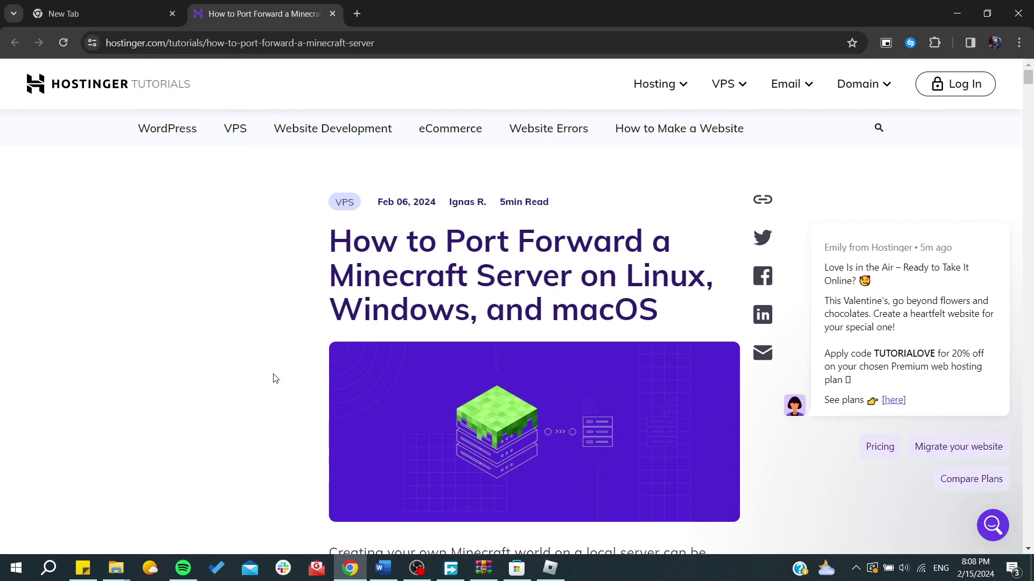
pyautogui.scroll(-10, 275, 378)
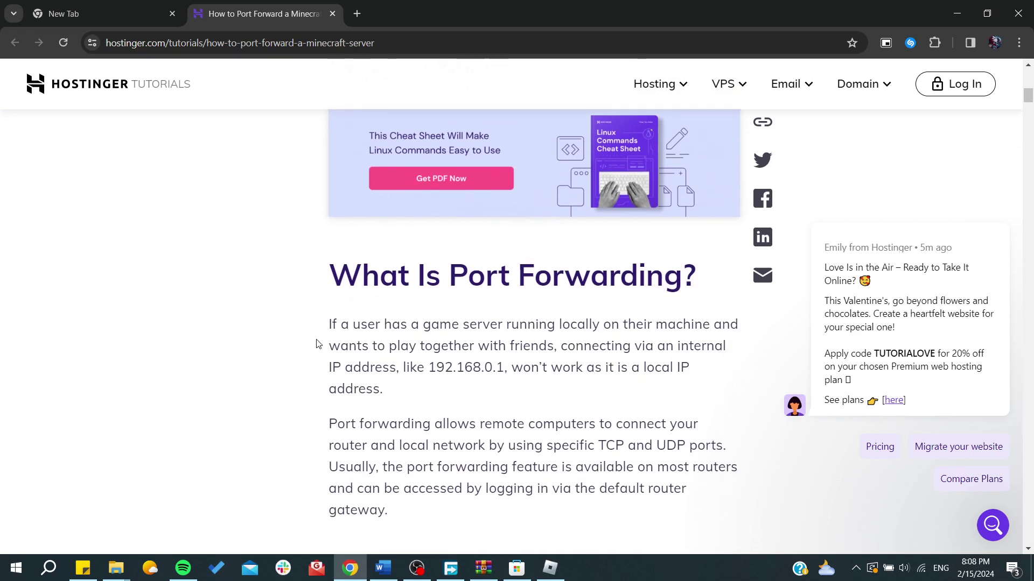
pyautogui.scroll(-7, 317, 344)
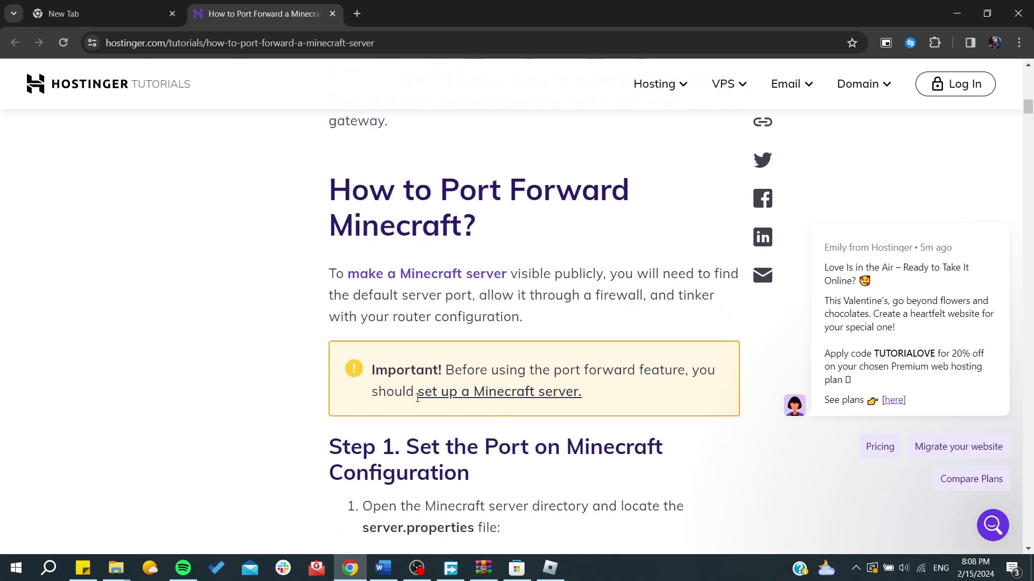
# Open the 'set up a Minecraft server' link in a background tab, skim that guide, then close it.
pyautogui.middleClick(521, 398)
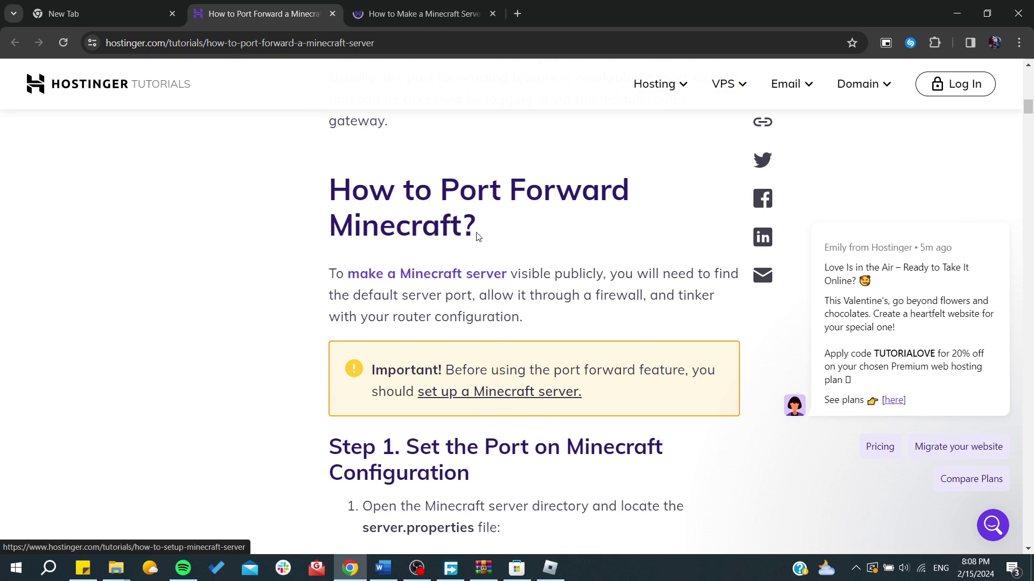
pyautogui.click(402, 6)
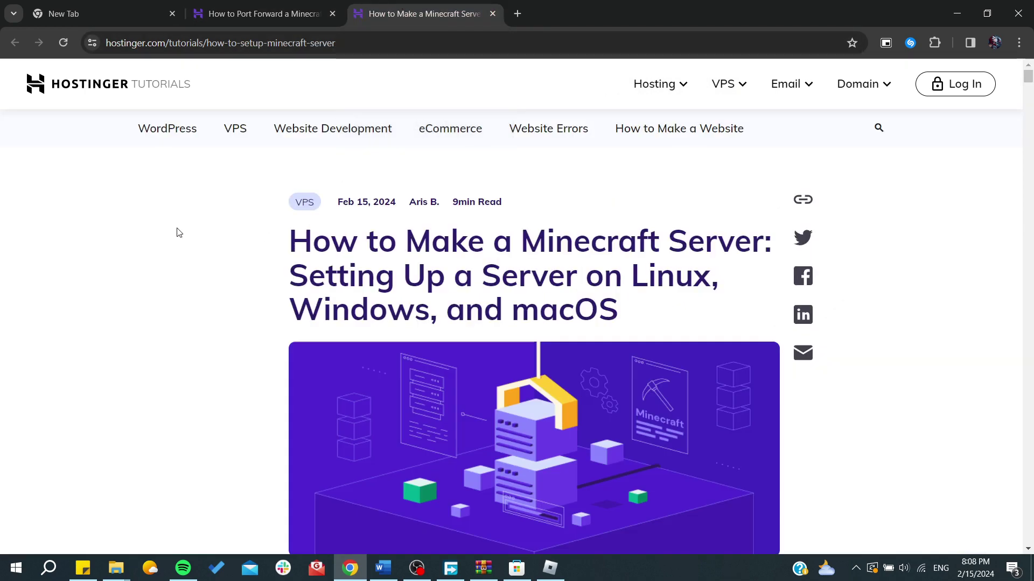
pyautogui.scroll(-20, 104, 359)
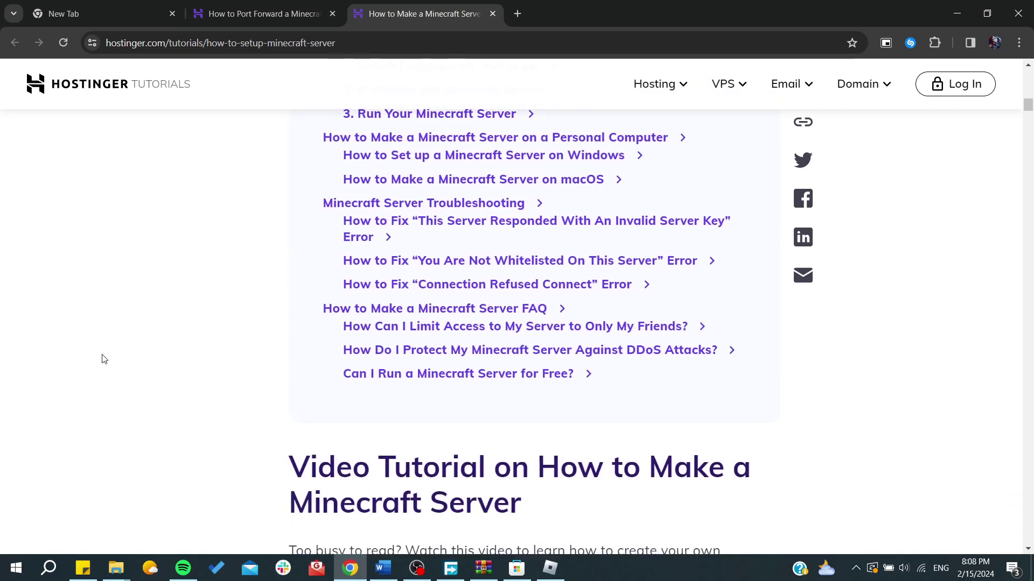
pyautogui.scroll(-13, 105, 359)
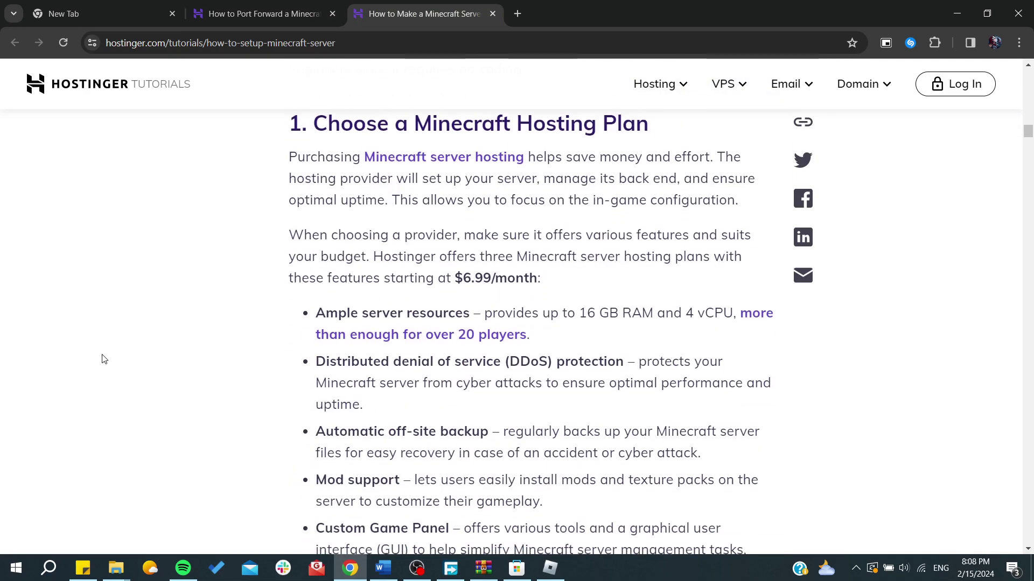
pyautogui.scroll(4, 105, 360)
pyautogui.scroll(20, 105, 359)
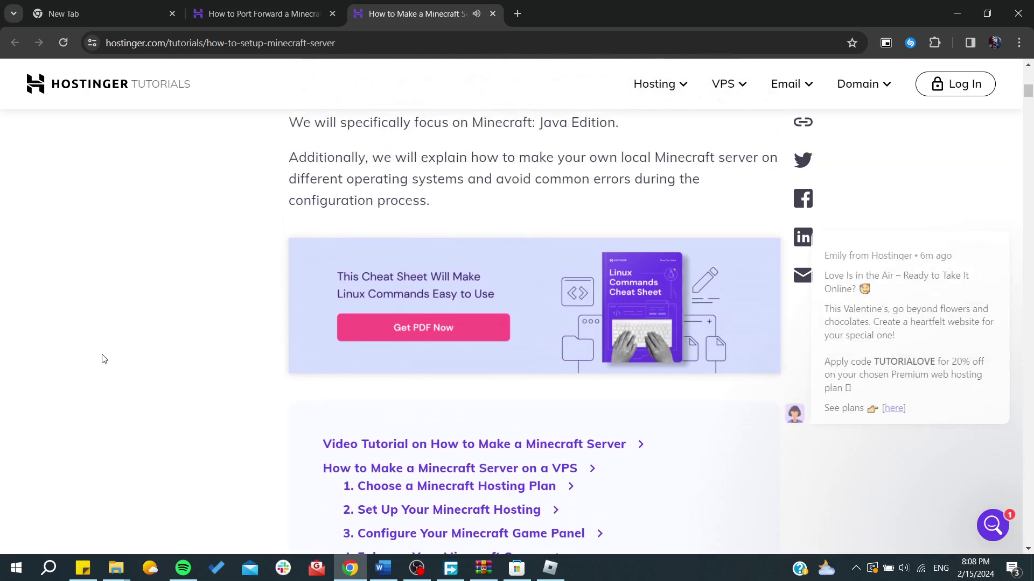
pyautogui.scroll(3, 104, 359)
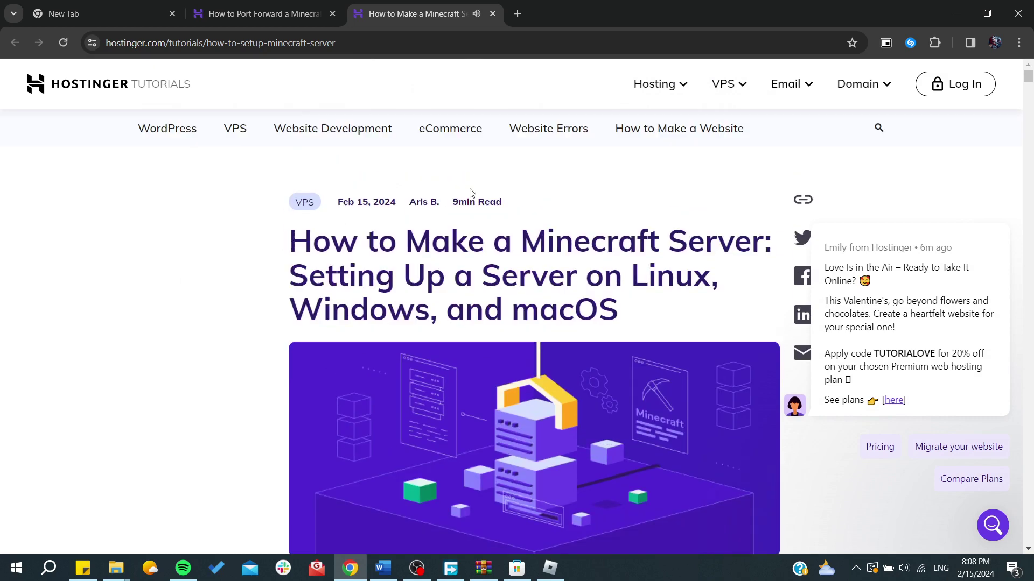
pyautogui.middleClick(419, 6)
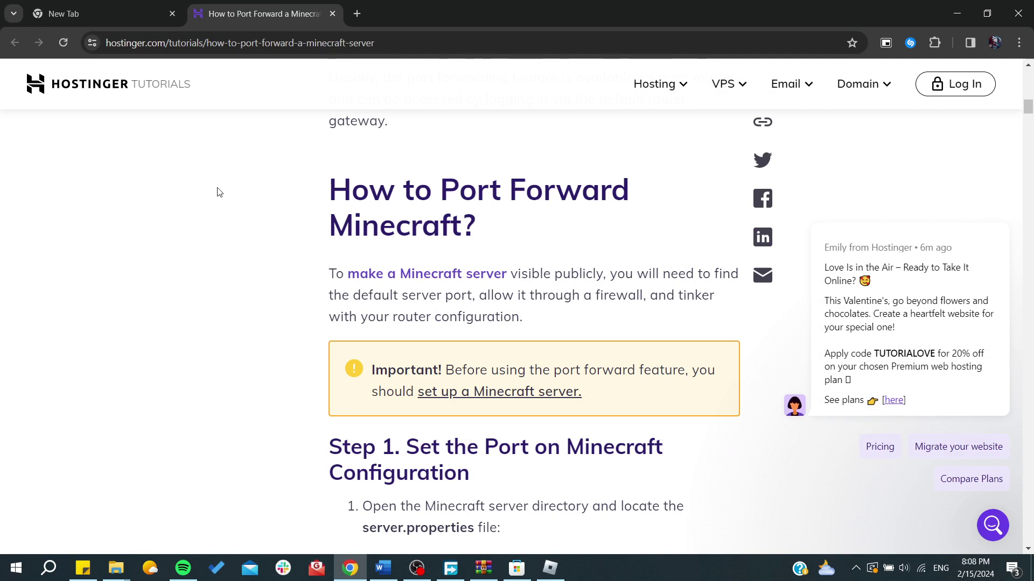
# Scroll to Step 1 and highlight its heading and first instruction line.
pyautogui.scroll(-5, 219, 192)
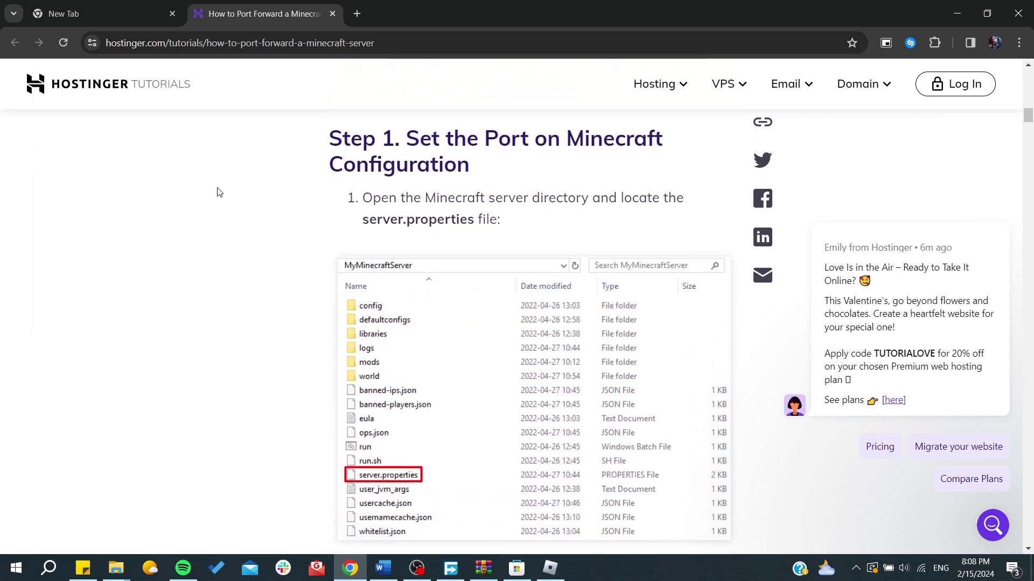
pyautogui.scroll(2, 219, 192)
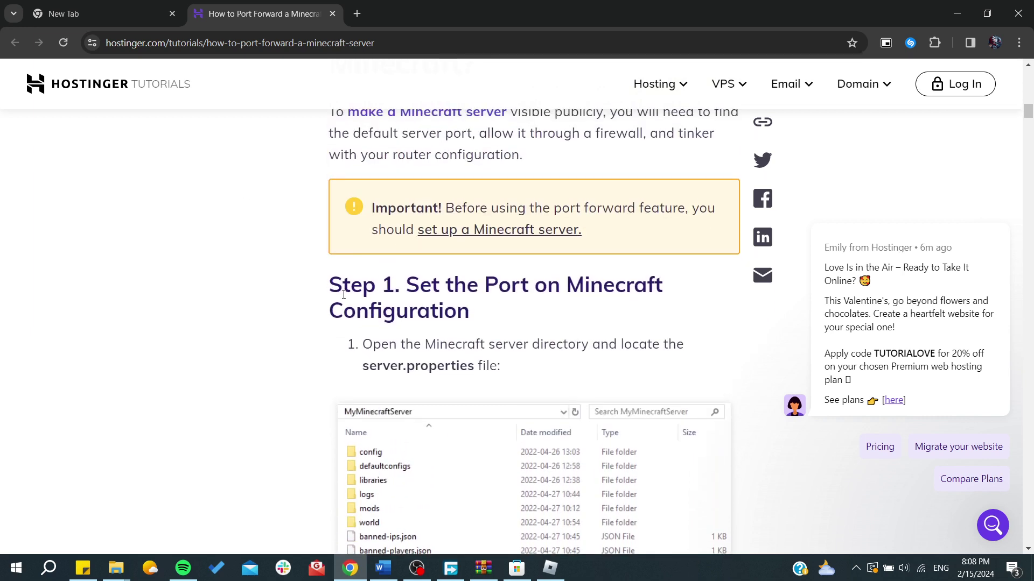
pyautogui.scroll(-1, 343, 295)
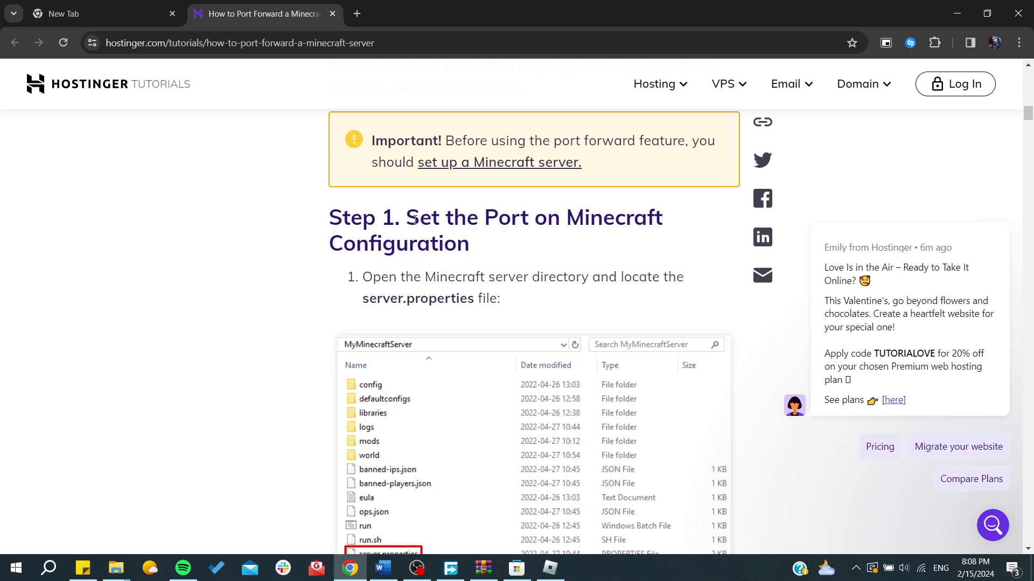
pyautogui.moveTo(415, 218); pyautogui.dragTo(575, 241)
pyautogui.scroll(-1, 556, 248)
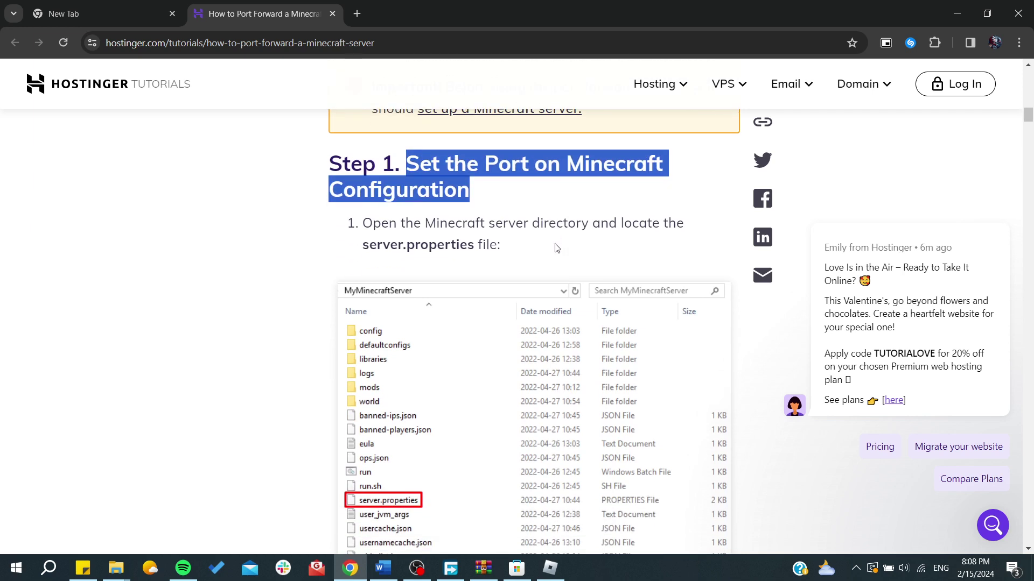
pyautogui.scroll(-2, 249, 322)
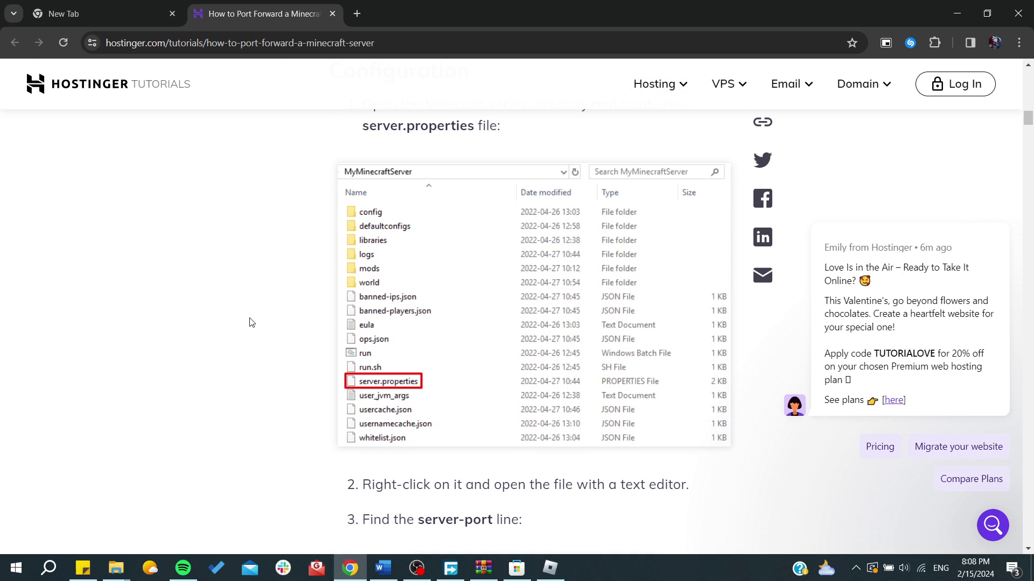
pyautogui.scroll(1, 249, 323)
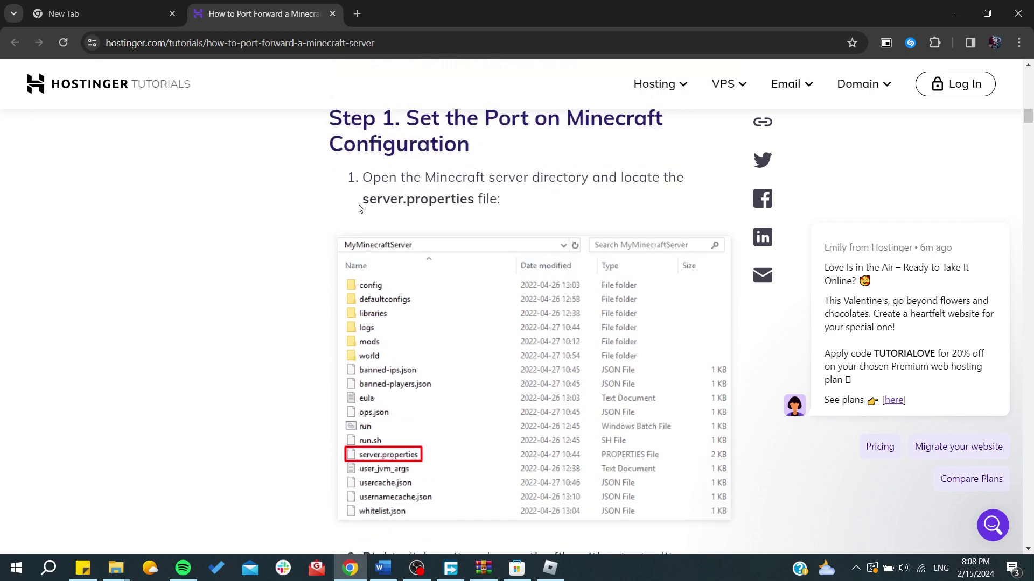
pyautogui.moveTo(363, 176); pyautogui.dragTo(677, 175)
pyautogui.click(377, 209)
# Enlarge the server folder screenshot, close it, and dismiss the page's right-click menu.
pyautogui.scroll(-1, 406, 386)
pyautogui.click(405, 416)
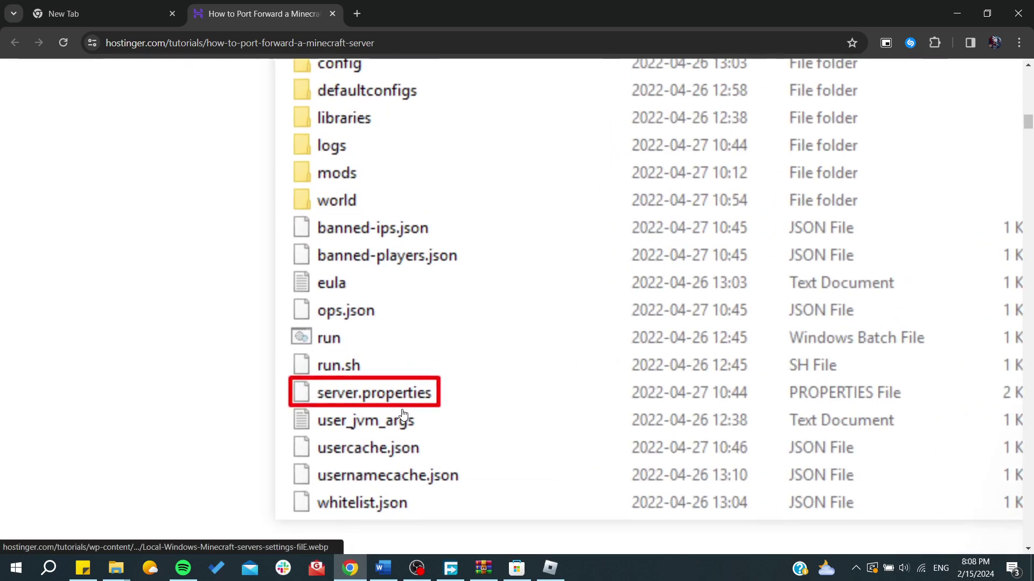
pyautogui.click(301, 397)
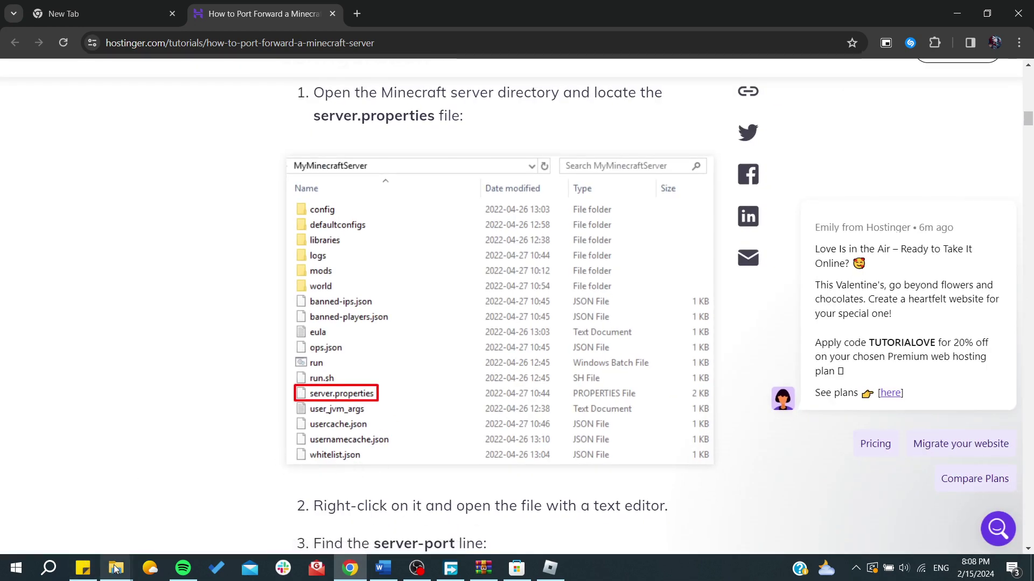
pyautogui.moveTo(115, 569)
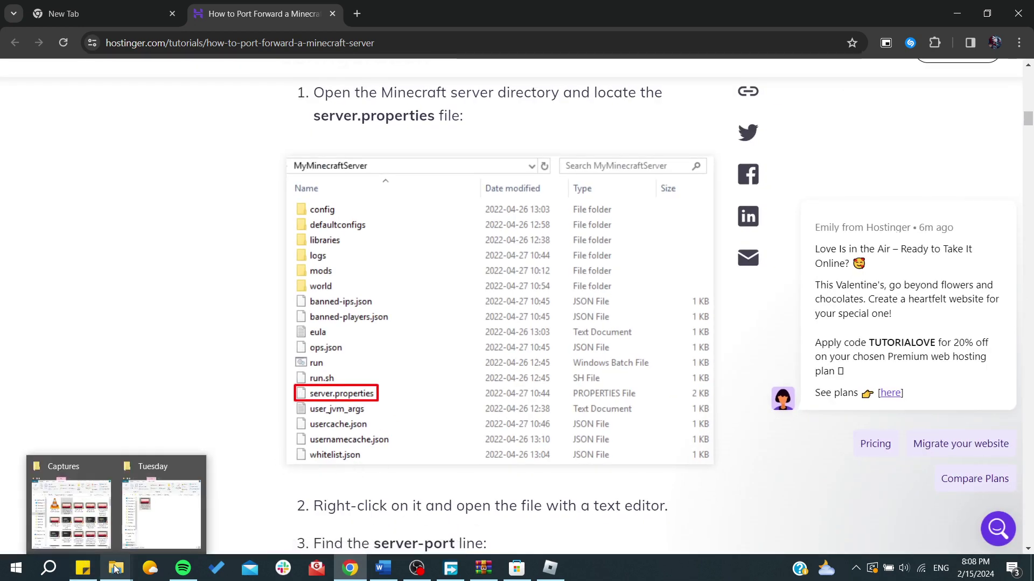
pyautogui.rightClick(203, 257)
pyautogui.click(145, 244)
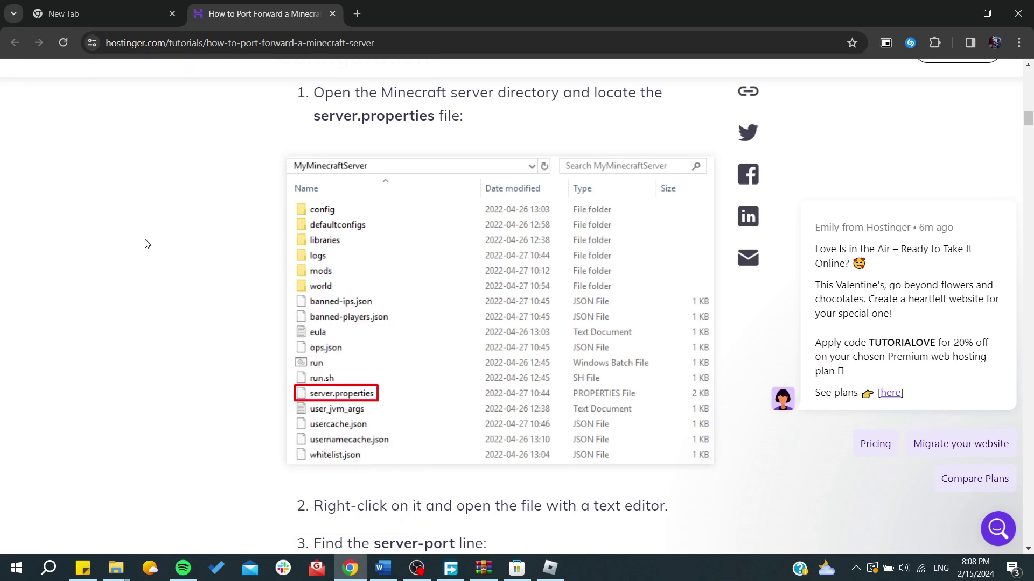
# Show the desktop and open the second indoor plant .fbx file with Notepad from More apps.
pyautogui.press('super+d')
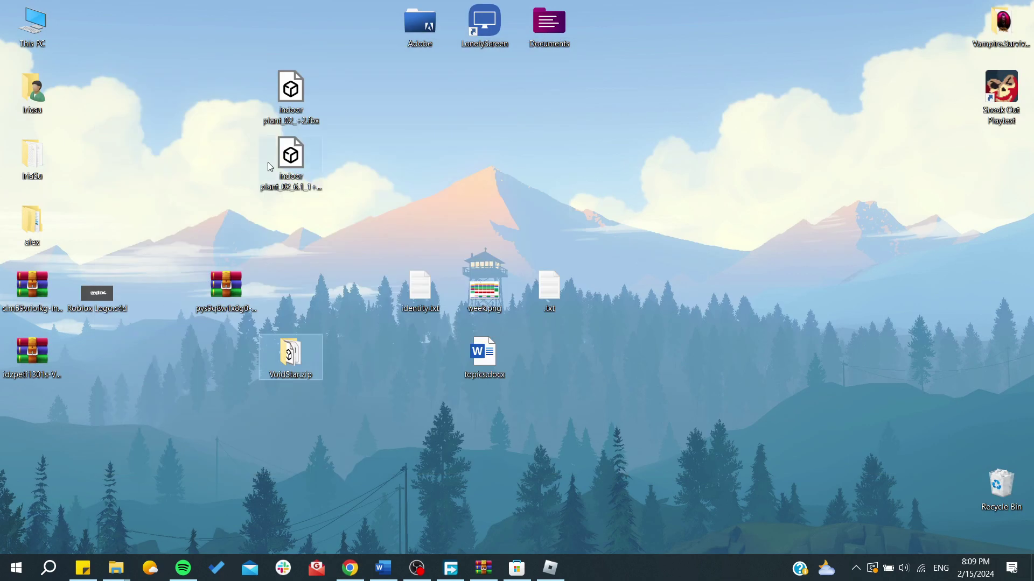
pyautogui.rightClick(270, 167)
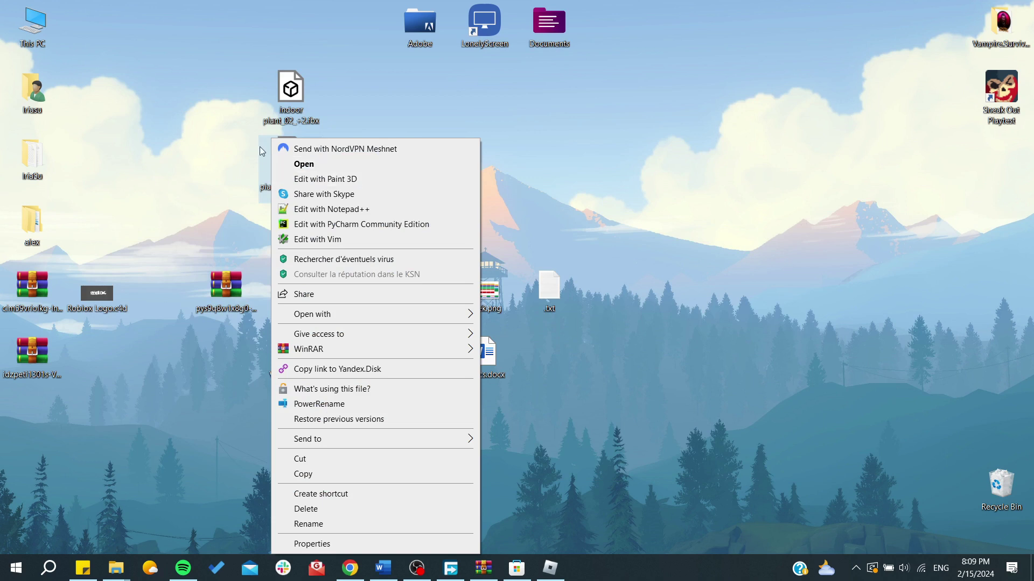
pyautogui.moveTo(401, 314)
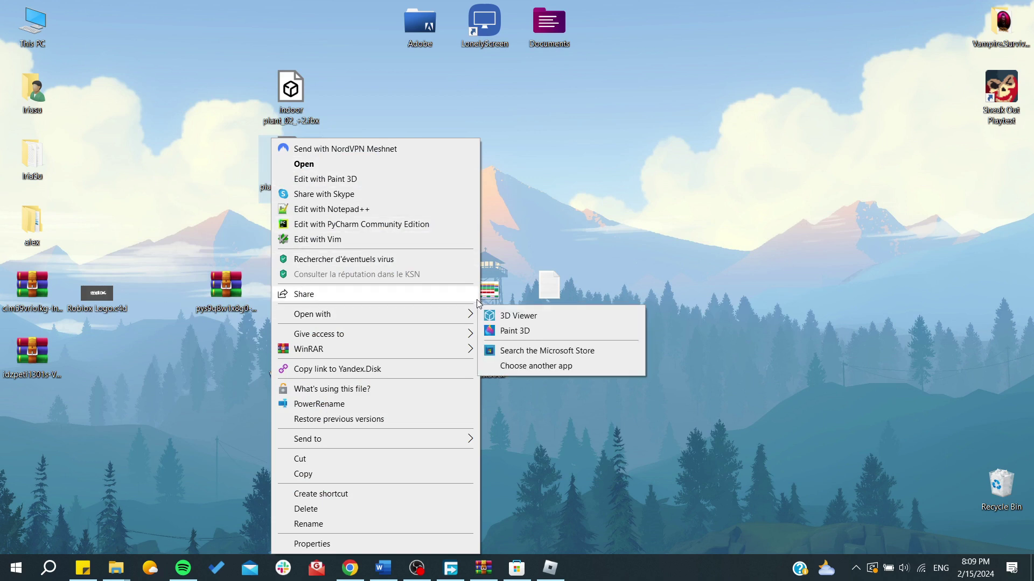
pyautogui.click(517, 370)
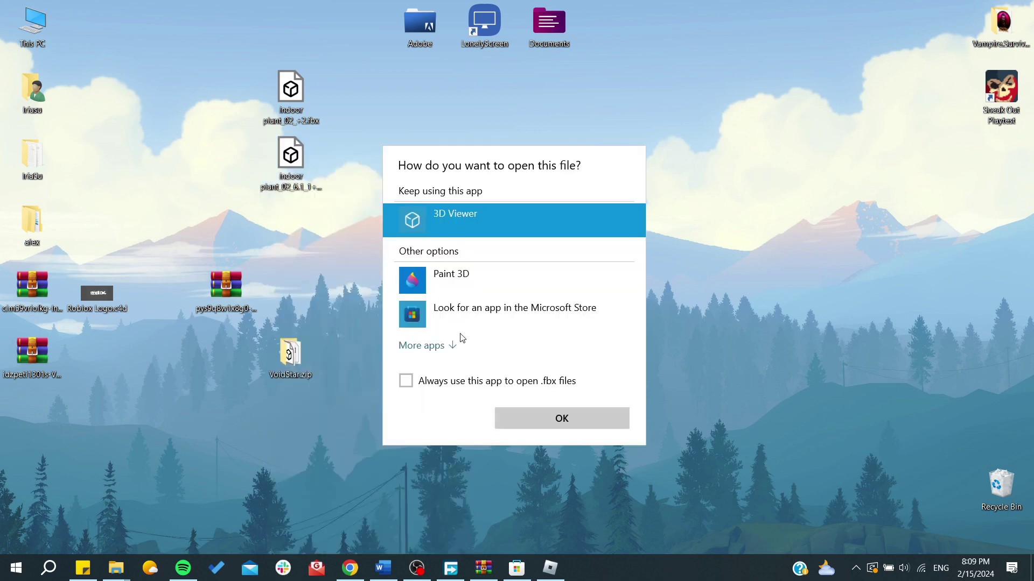
pyautogui.click(425, 345)
pyautogui.scroll(-3, 440, 382)
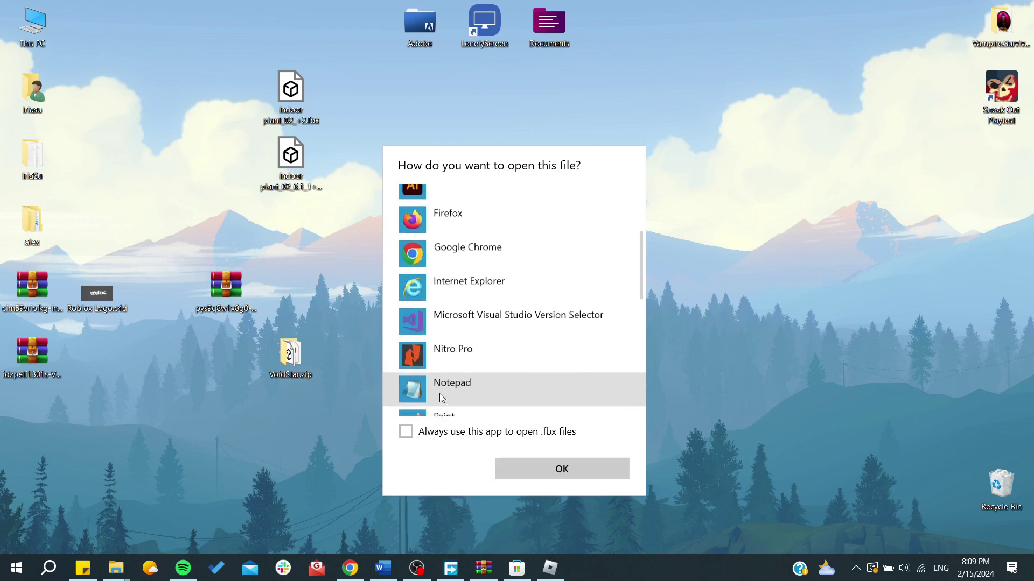
pyautogui.click(557, 469)
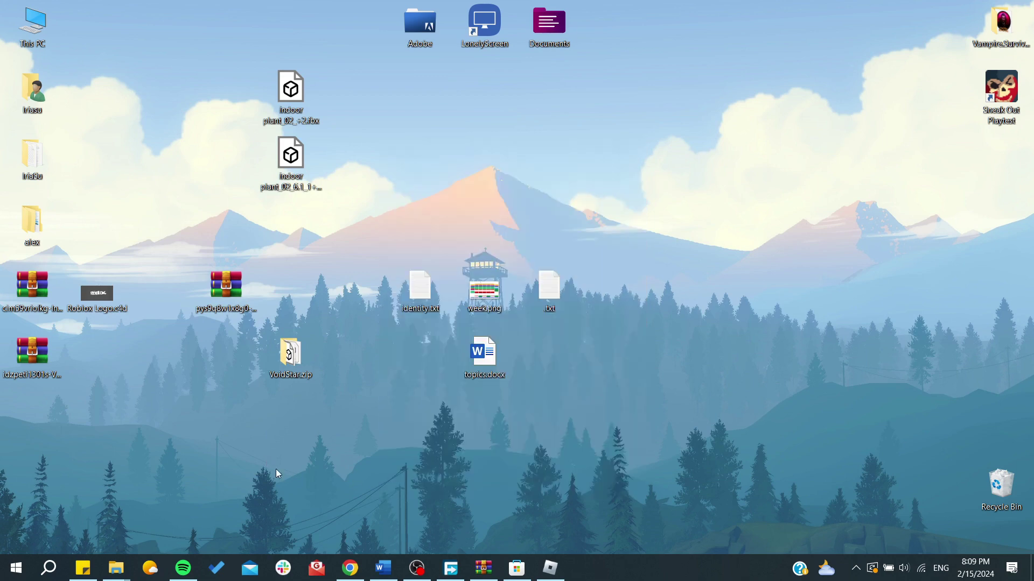
# Bring Chrome back and scroll the tutorial past the server.properties instructions.
pyautogui.click(350, 568)
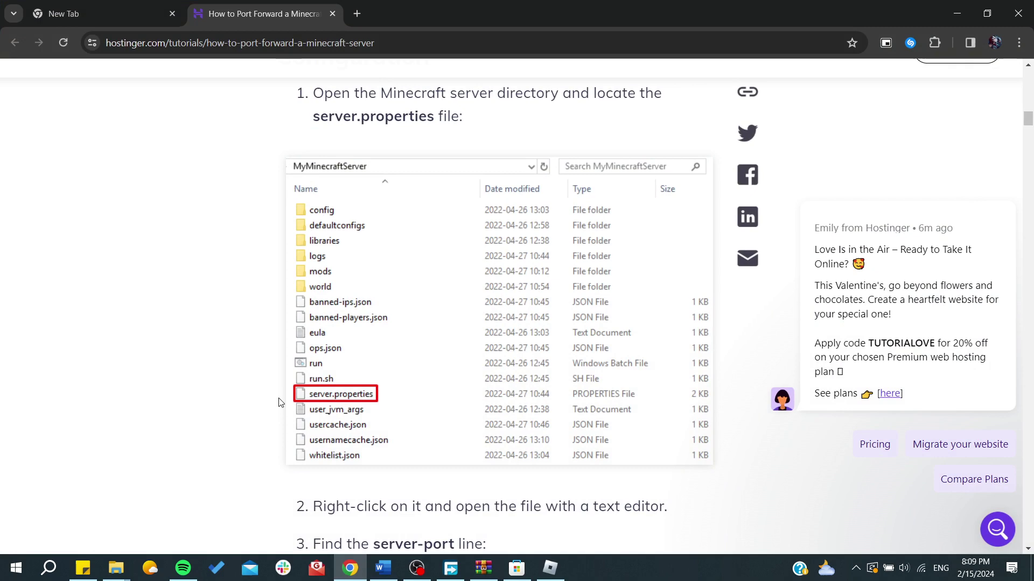
pyautogui.scroll(-3, 279, 403)
pyautogui.scroll(-3, 393, 447)
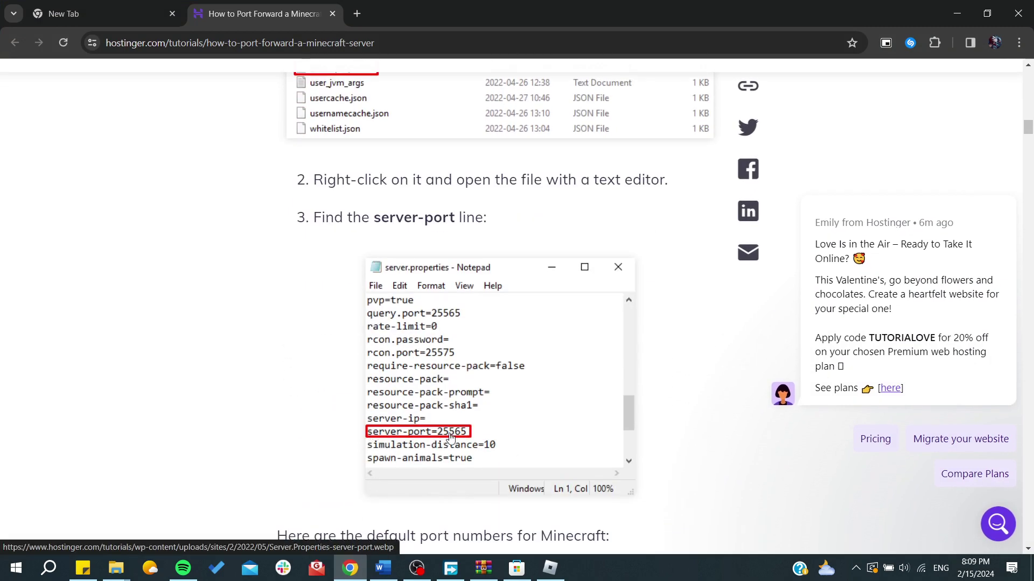
pyautogui.scroll(2, 451, 437)
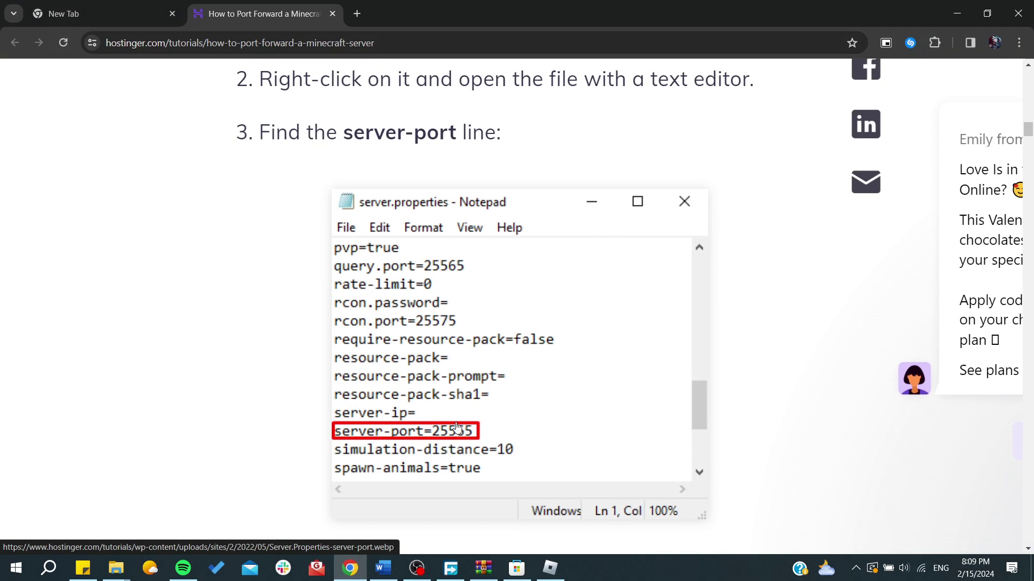
pyautogui.scroll(-2, 454, 437)
pyautogui.scroll(-1, 454, 437)
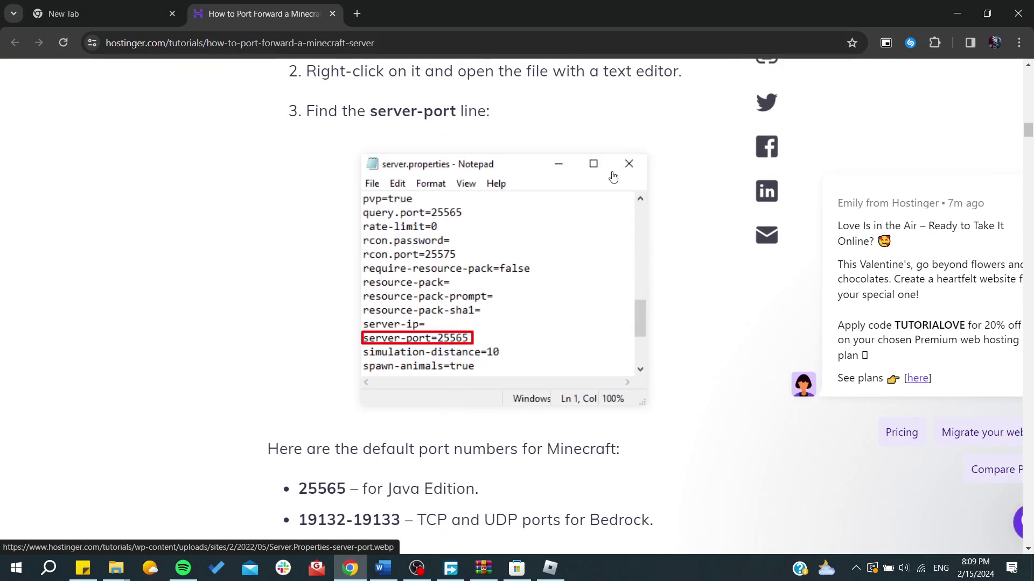
pyautogui.scroll(-3, 466, 295)
pyautogui.scroll(-2, 422, 361)
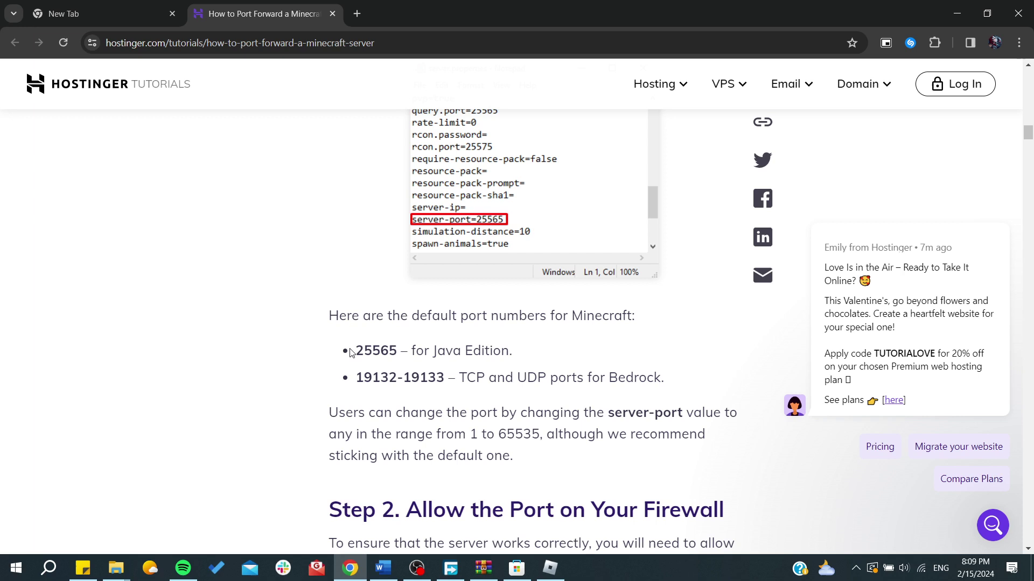
# Highlight the 25565 Java Edition port line and the Bedrock port range line.
pyautogui.moveTo(349, 351); pyautogui.dragTo(527, 353)
pyautogui.click(527, 356)
pyautogui.moveTo(377, 412); pyautogui.dragTo(316, 388)
pyautogui.click(671, 381)
pyautogui.click(316, 391)
# Scroll on to Step 2, 'Allow the Port on Your Firewall', and highlight its heading.
pyautogui.scroll(-3, 312, 392)
pyautogui.scroll(-2, 312, 393)
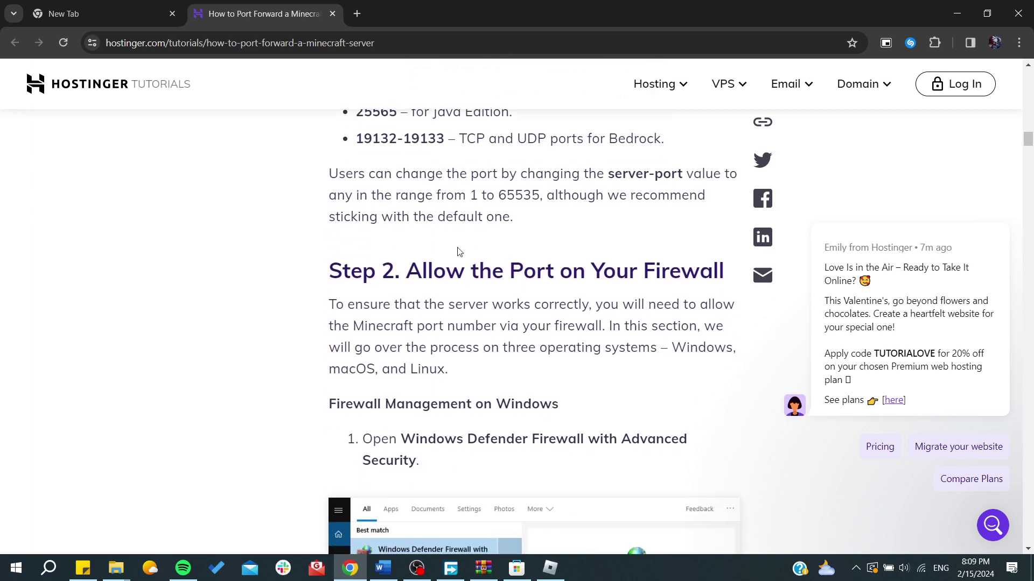
pyautogui.moveTo(407, 280); pyautogui.dragTo(705, 263)
pyautogui.click(705, 264)
pyautogui.scroll(-3, 531, 318)
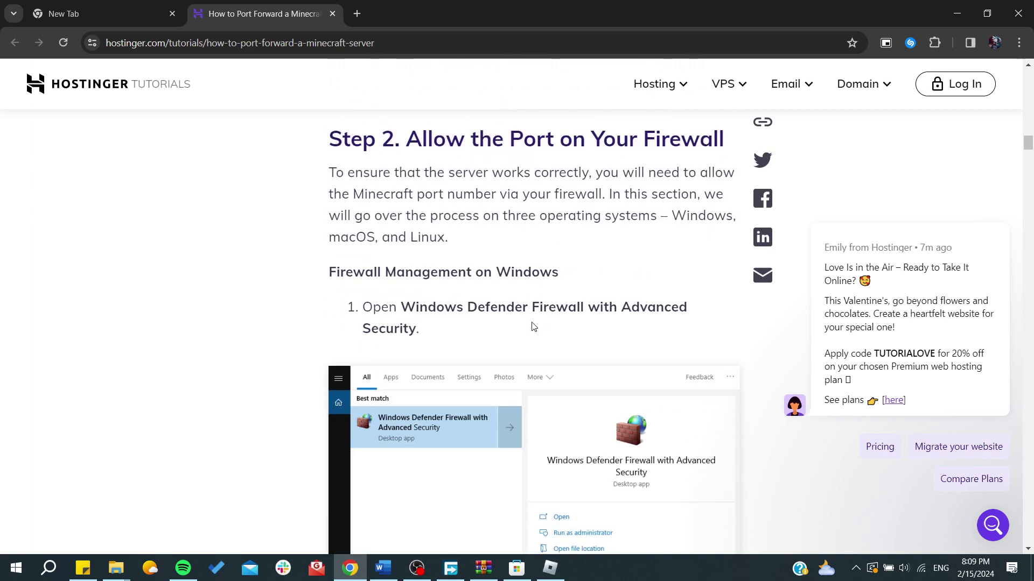
# Launch Windows Defender Firewall with Advanced Security from a 'fire' search and show Inbound Rules.
pyautogui.press('super')
pyautogui.write('fire')
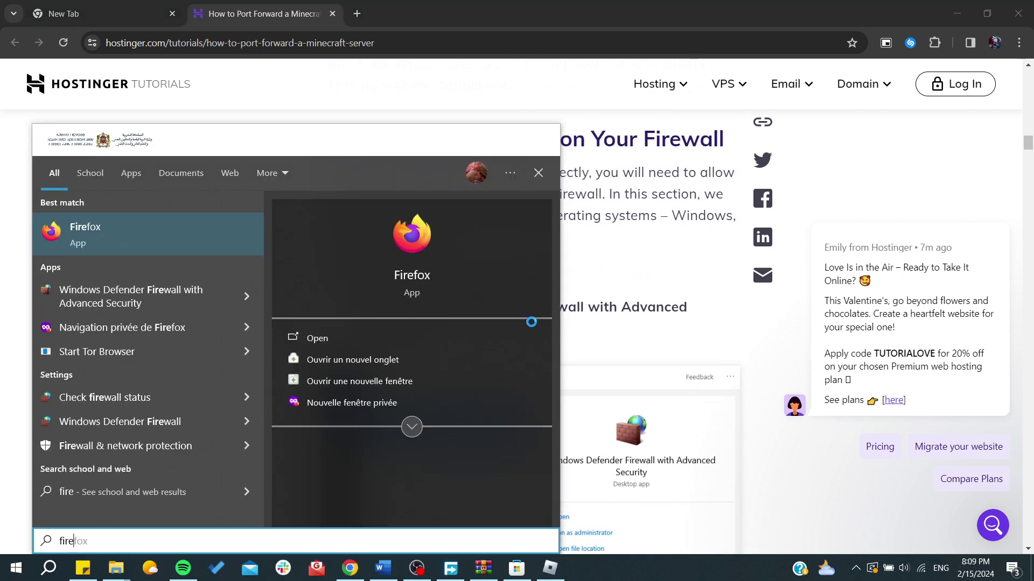
pyautogui.click(77, 302)
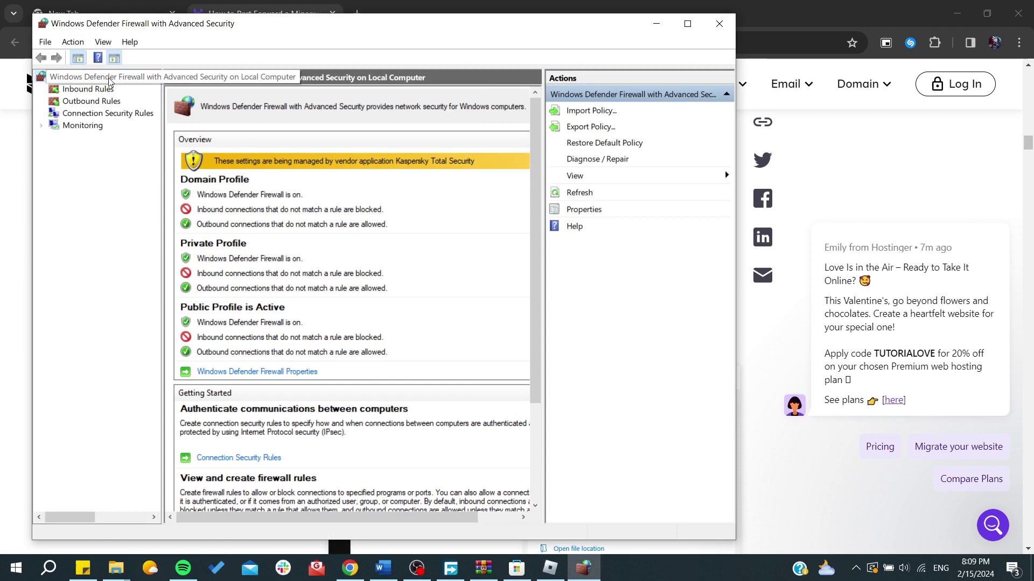
pyautogui.click(46, 42)
pyautogui.click(159, 64)
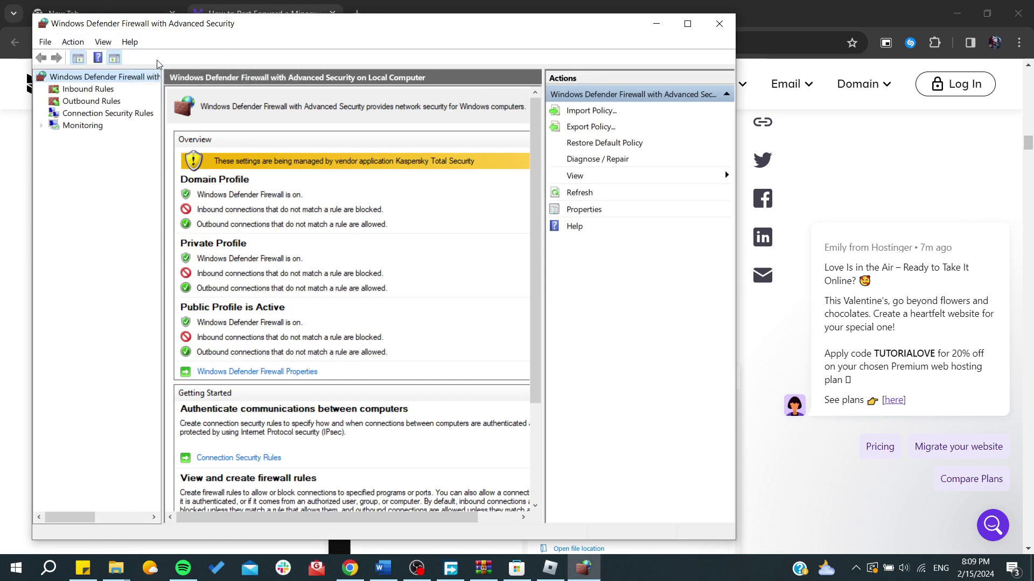
pyautogui.click(91, 91)
# Move the firewall window aside to check the tutorial, then enlarge and reposition it.
pyautogui.moveTo(212, 23); pyautogui.dragTo(174, 452)
pyautogui.scroll(-7, 241, 357)
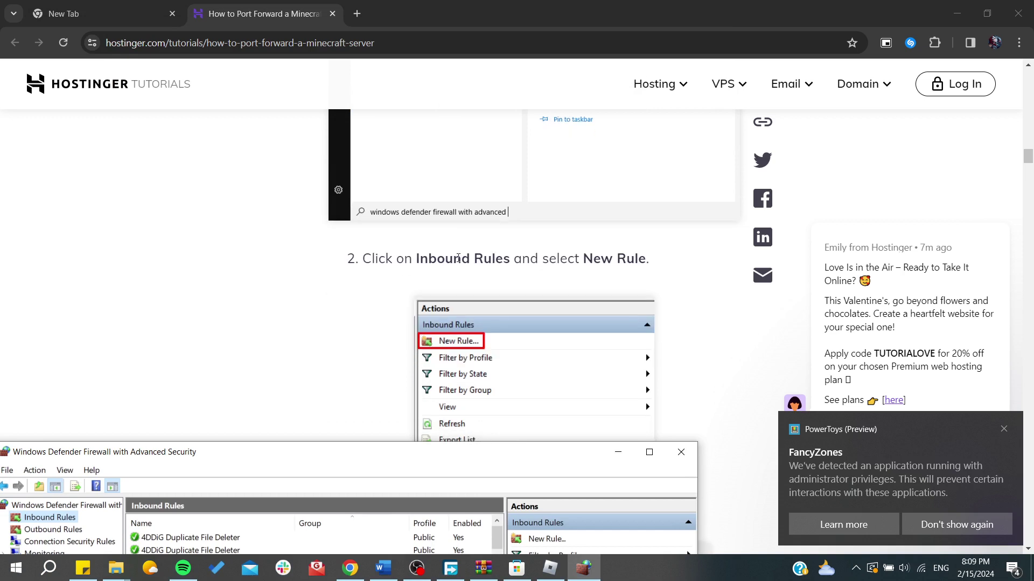
pyautogui.moveTo(413, 259); pyautogui.dragTo(508, 261)
pyautogui.click(583, 568)
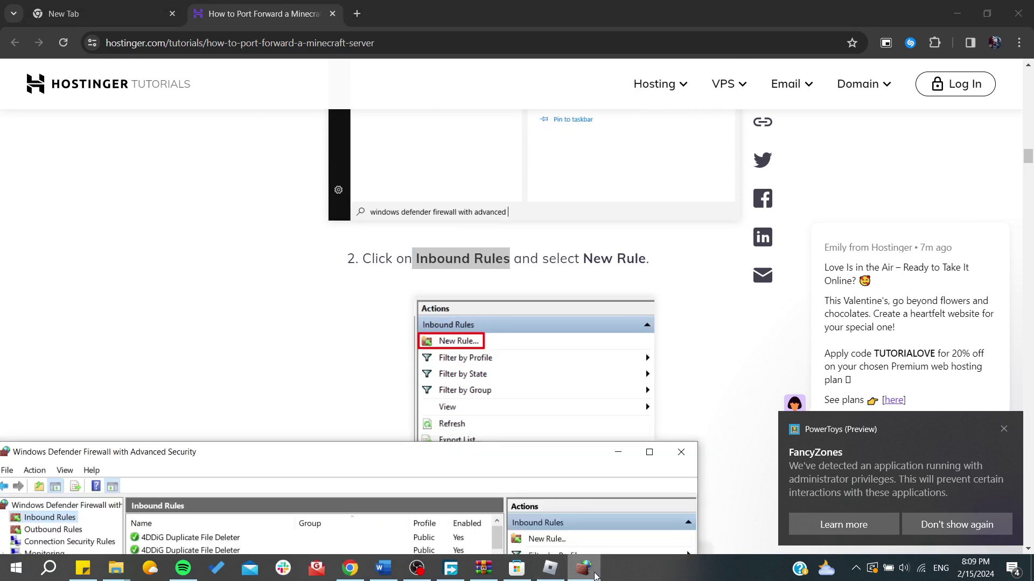
pyautogui.moveTo(247, 443); pyautogui.dragTo(487, 196)
pyautogui.moveTo(290, 396); pyautogui.dragTo(422, 184)
# Start a new Port inbound rule, go to the protocol step, then cancel the wizard.
pyautogui.click(690, 266)
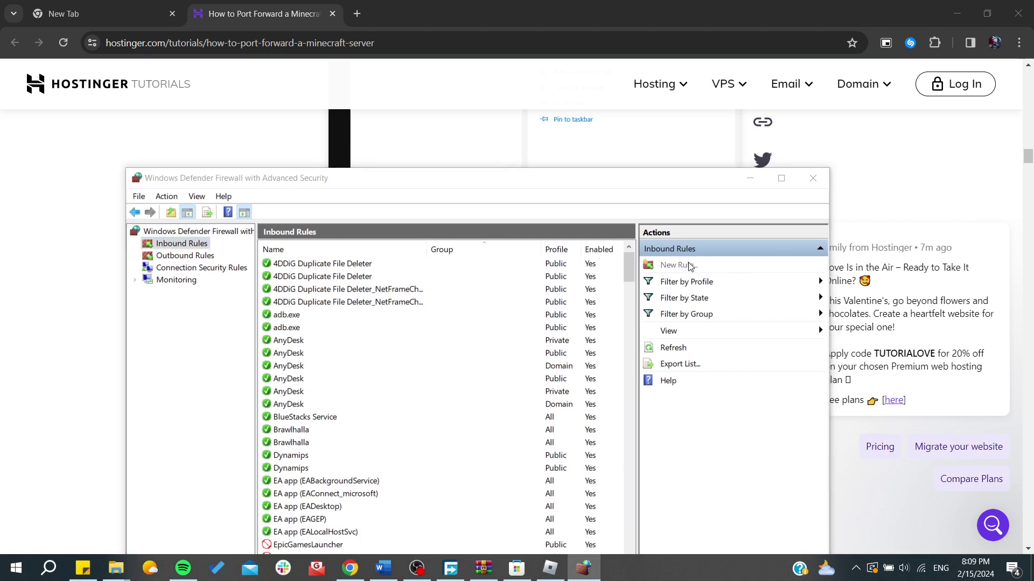
pyautogui.click(186, 173)
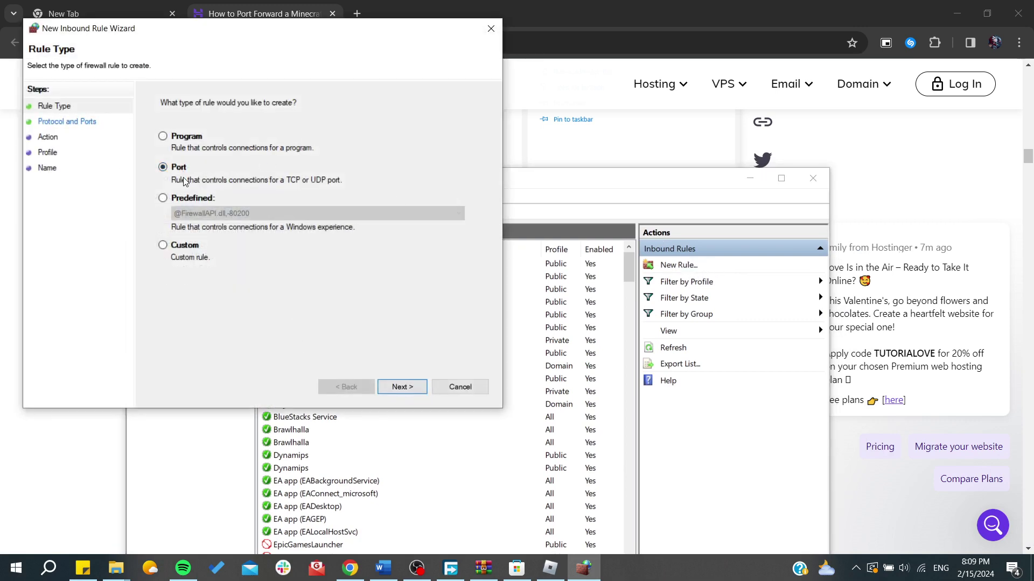
pyautogui.click(402, 387)
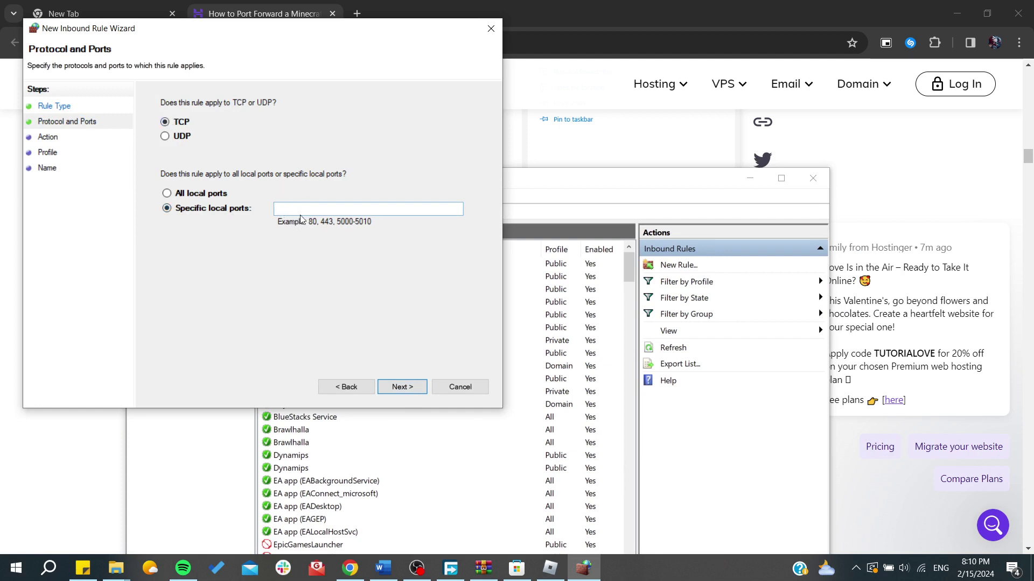
pyautogui.click(460, 387)
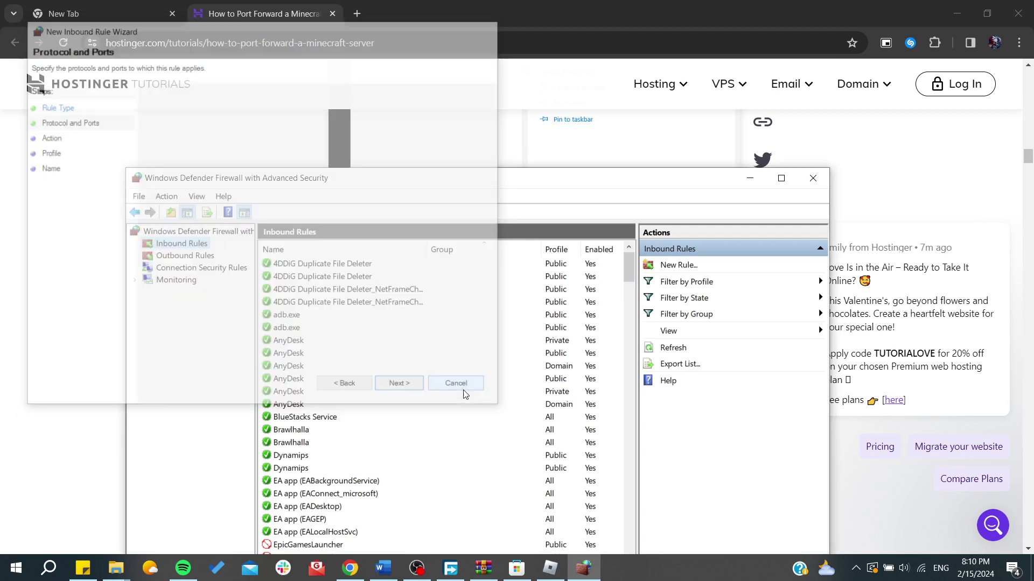
# Close the firewall console and scroll the tutorial down to Step 3.
pyautogui.click(812, 178)
pyautogui.scroll(-5, 380, 284)
pyautogui.scroll(-15, 380, 284)
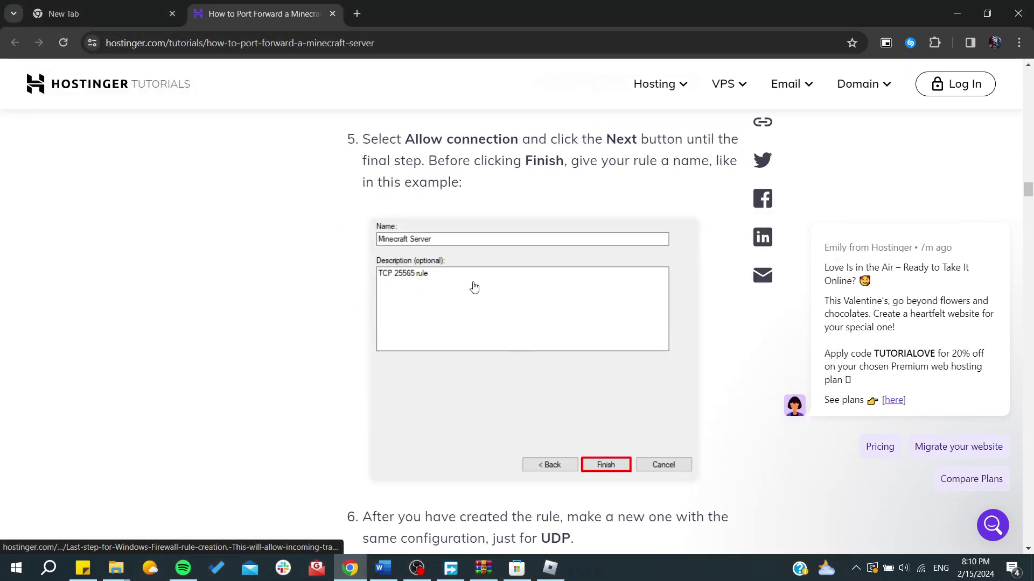
pyautogui.scroll(-5, 328, 248)
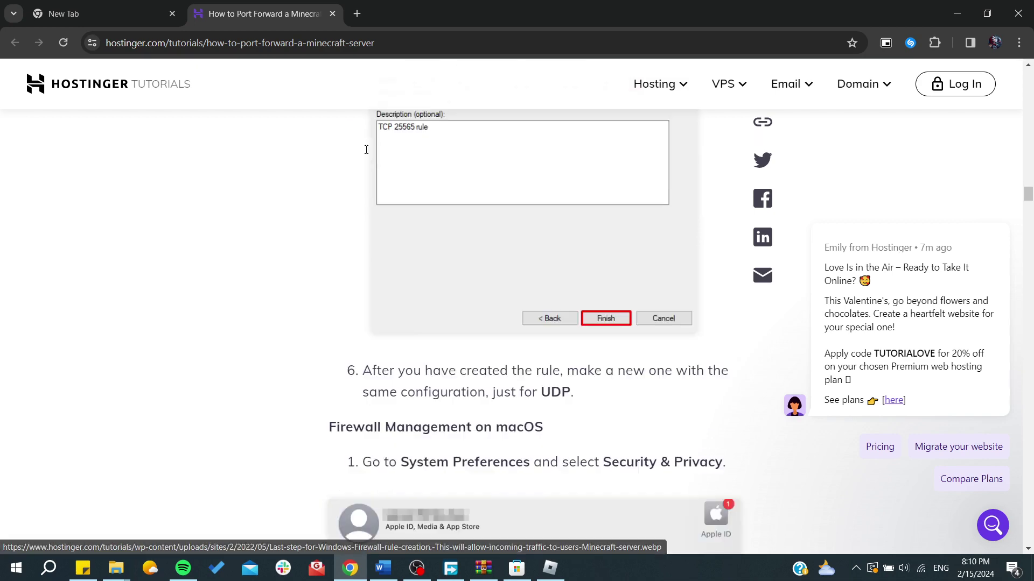
pyautogui.scroll(-10, 503, 271)
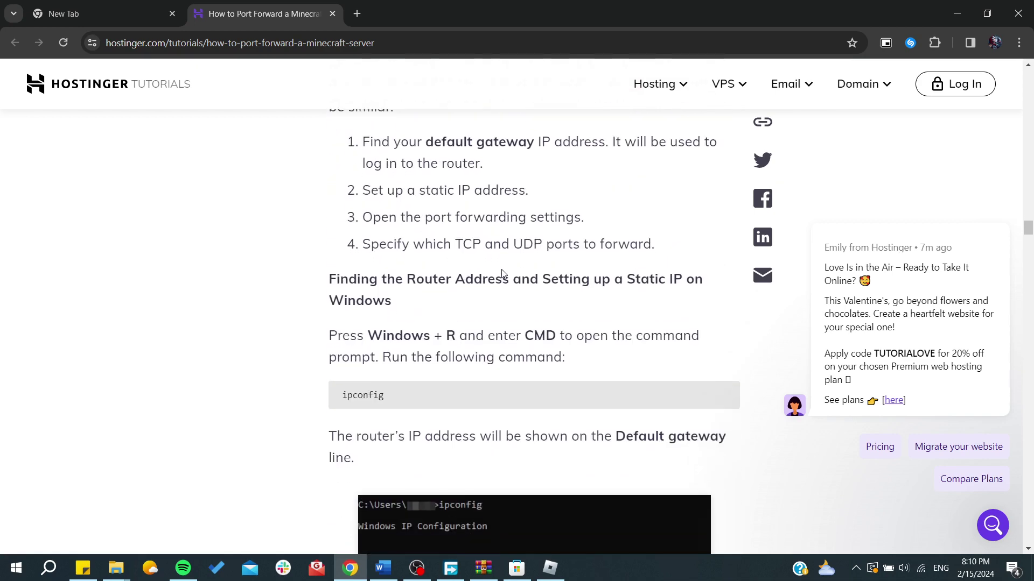
pyautogui.scroll(4, 504, 272)
# Highlight the Step 3 heading and the start of its section.
pyautogui.moveTo(406, 186); pyautogui.dragTo(660, 189)
pyautogui.click(527, 193)
pyautogui.moveTo(527, 193); pyautogui.dragTo(711, 189)
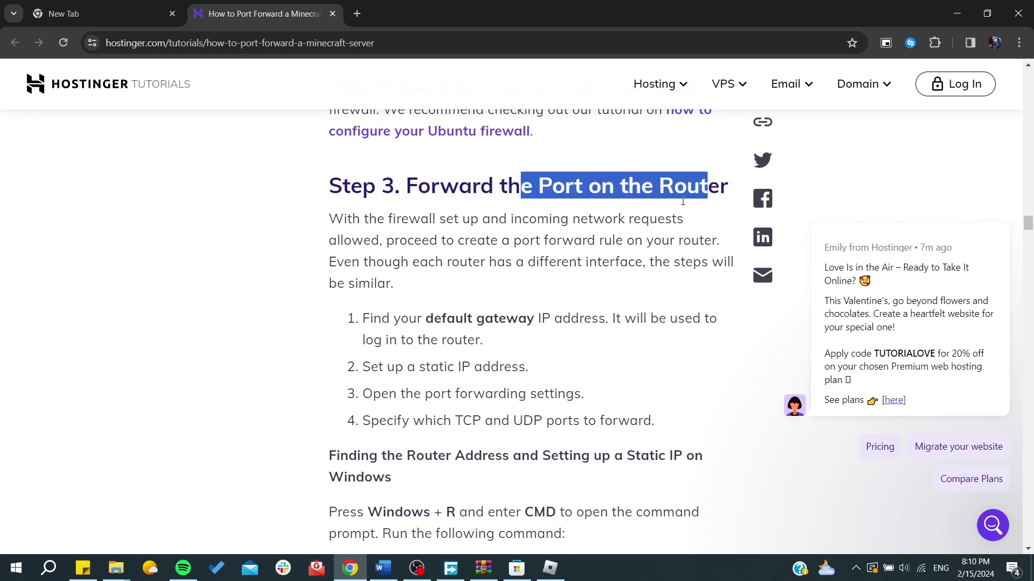
pyautogui.click(367, 276)
pyautogui.moveTo(316, 219); pyautogui.dragTo(450, 218)
pyautogui.click(468, 221)
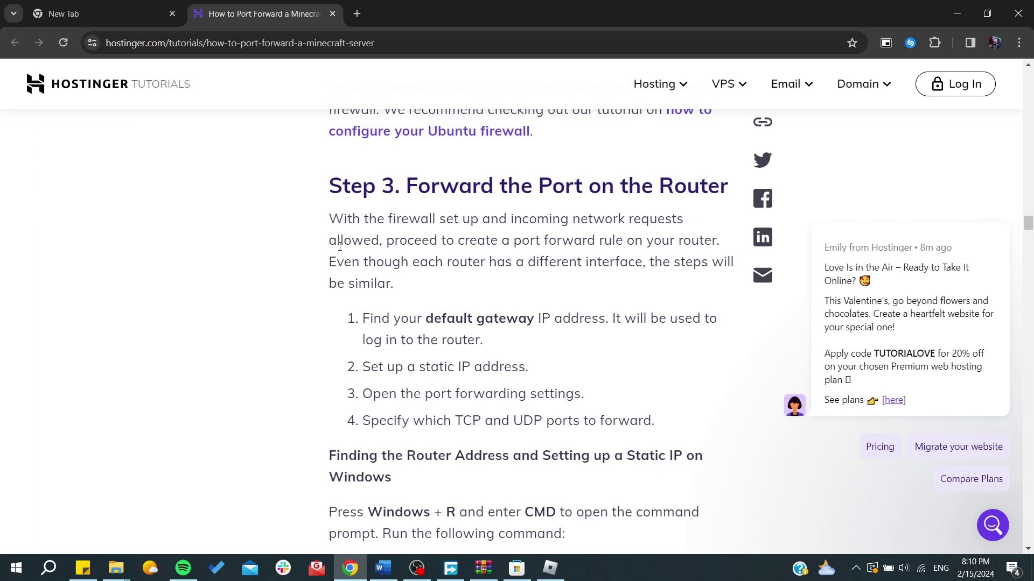
# Highlight the find-your-default-gateway step, the log-in-to-router phrase, and the four router steps.
pyautogui.scroll(-2, 362, 245)
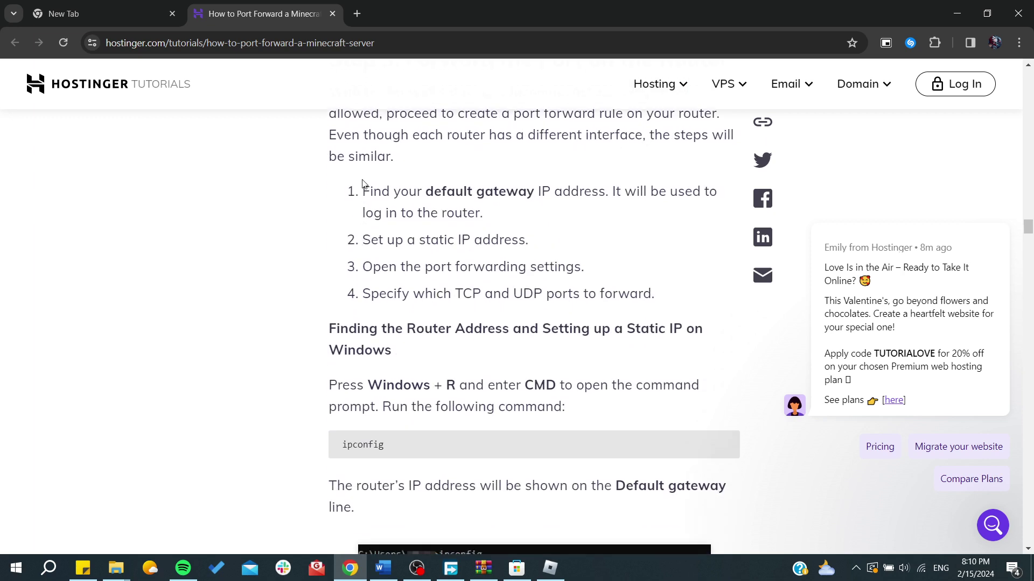
pyautogui.moveTo(364, 192); pyautogui.dragTo(526, 192)
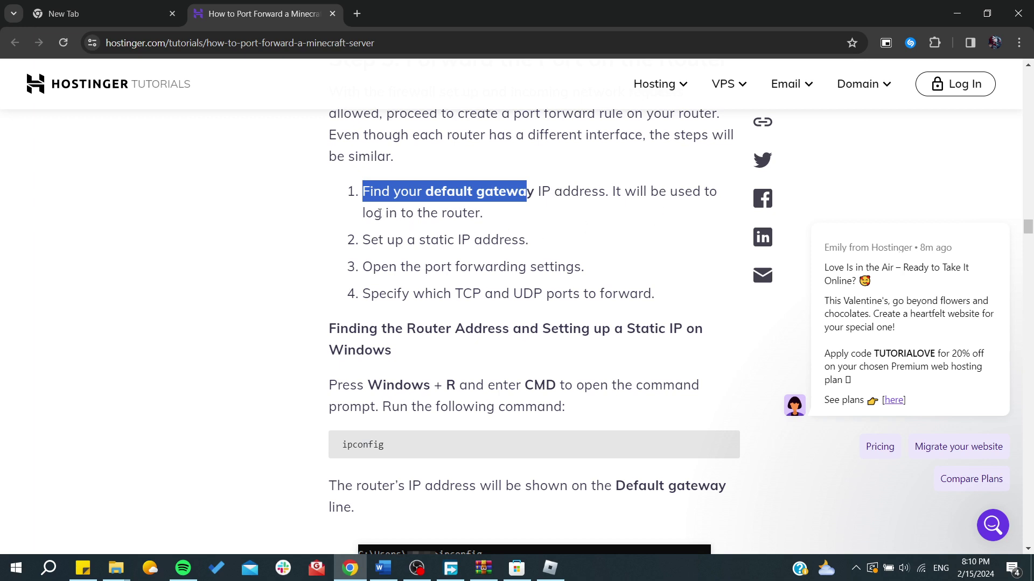
pyautogui.moveTo(366, 213); pyautogui.dragTo(483, 213)
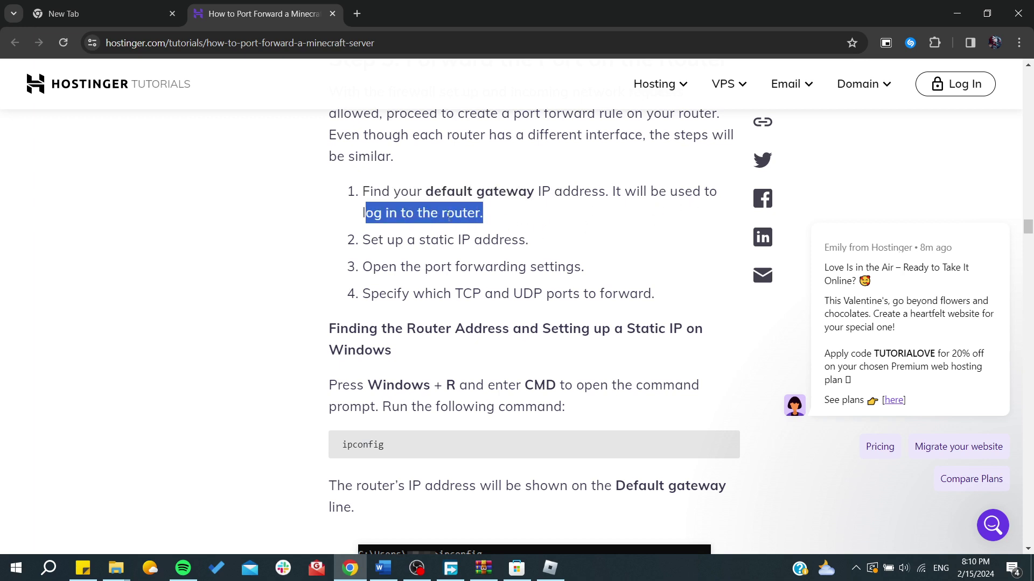
pyautogui.click(330, 226)
pyautogui.scroll(-1, 327, 227)
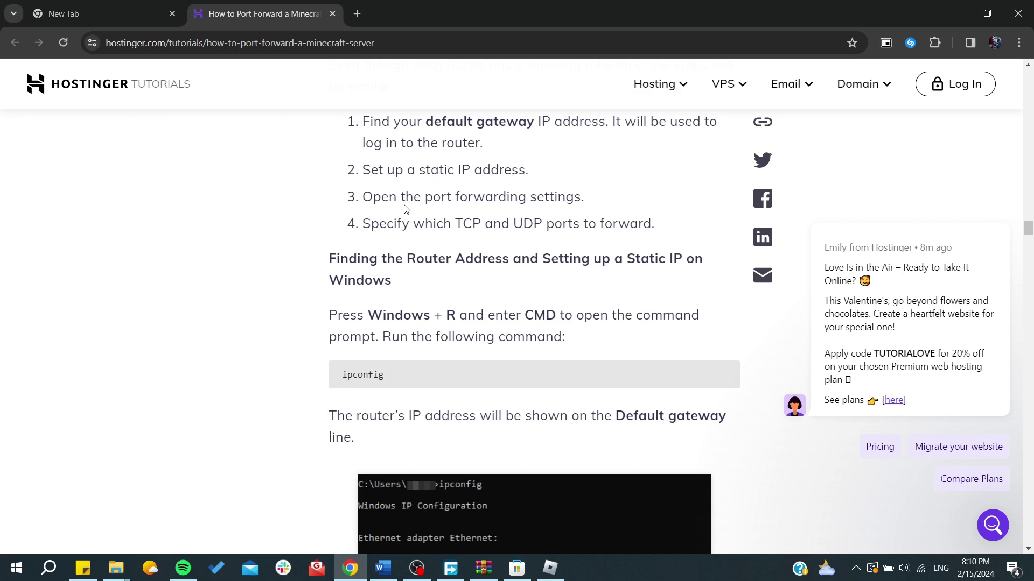
pyautogui.moveTo(328, 258); pyautogui.dragTo(434, 286)
pyautogui.click(434, 286)
# Highlight the static IP on Windows heading and the instructions through the ipconfig command.
pyautogui.moveTo(502, 260); pyautogui.dragTo(636, 281)
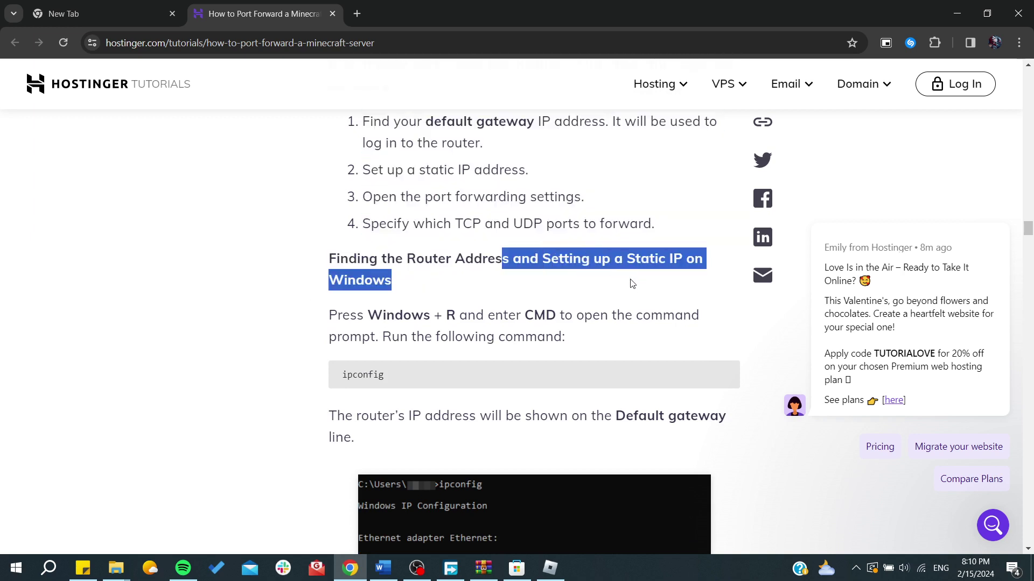
pyautogui.scroll(-1, 332, 303)
pyautogui.click(331, 300)
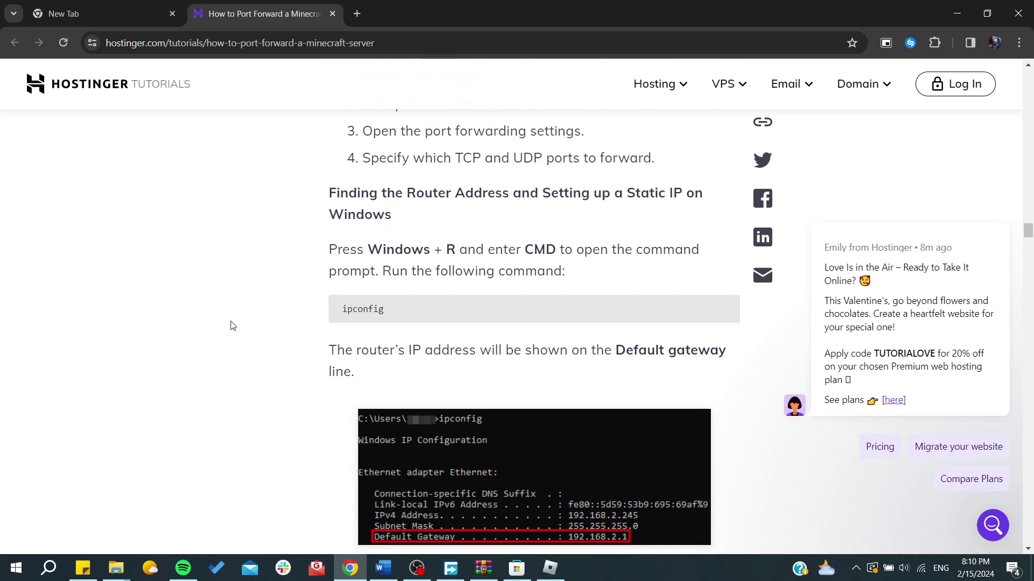
pyautogui.moveTo(392, 312); pyautogui.dragTo(330, 316)
# Search Start for cmd, then dismiss the search panel.
pyautogui.click(293, 339)
pyautogui.press('super')
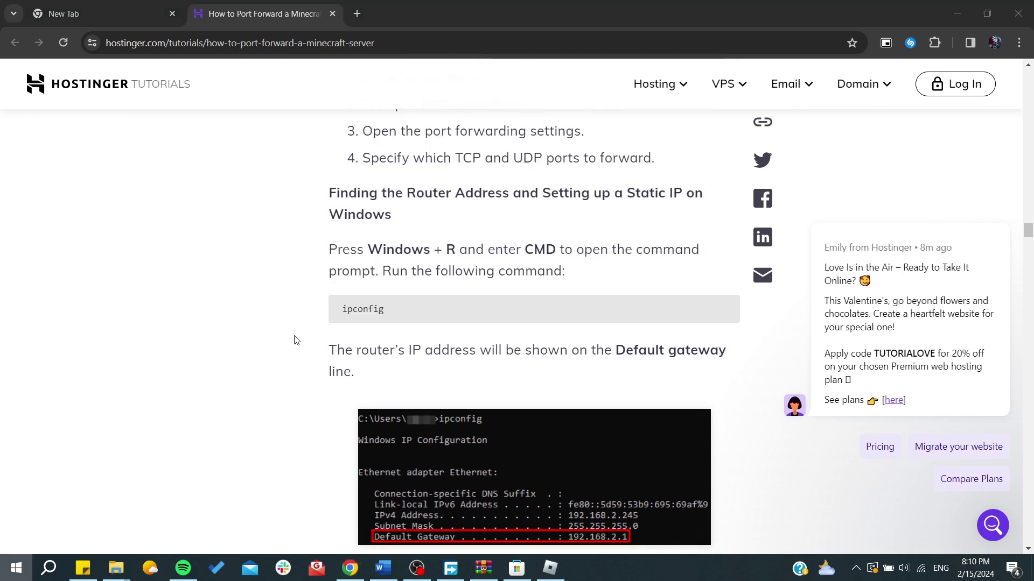
pyautogui.write('cmd')
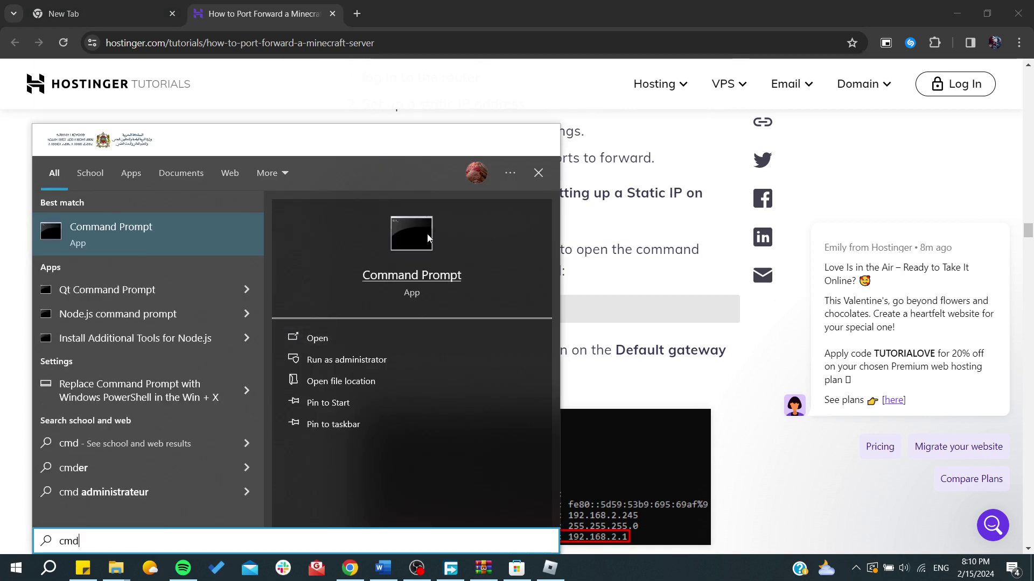
pyautogui.press('Escape')
# Select the ipconfig command, scroll to the static IP section, and open the network tray icon's menu.
pyautogui.scroll(-1, 405, 227)
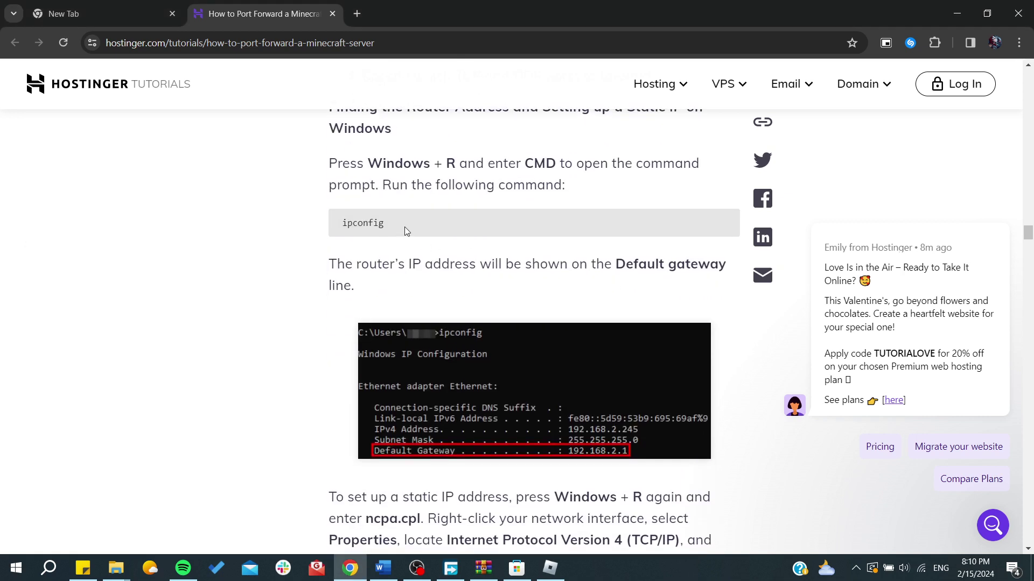
pyautogui.moveTo(405, 227); pyautogui.dragTo(343, 229)
pyautogui.scroll(-1, 267, 294)
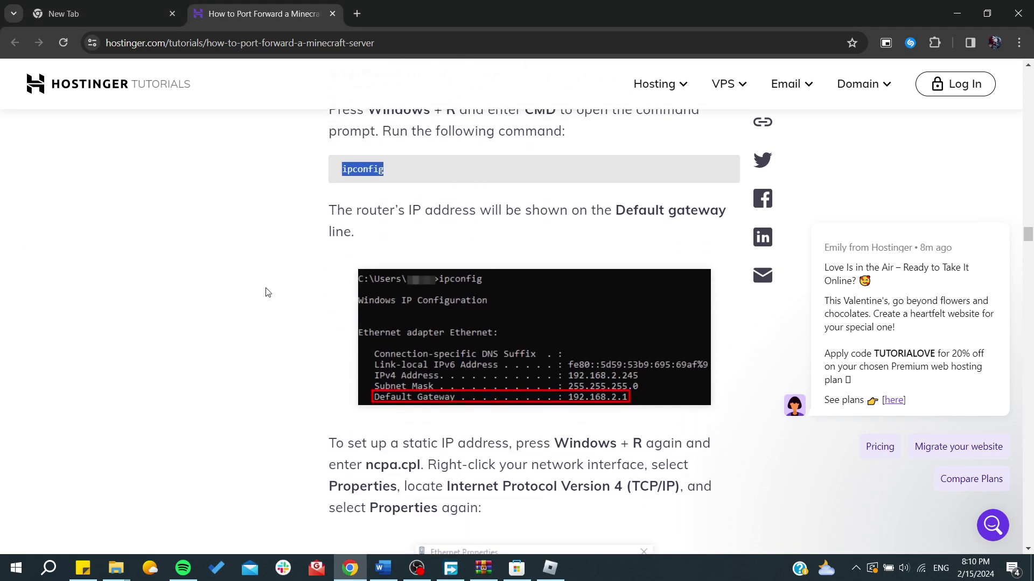
pyautogui.click(331, 389)
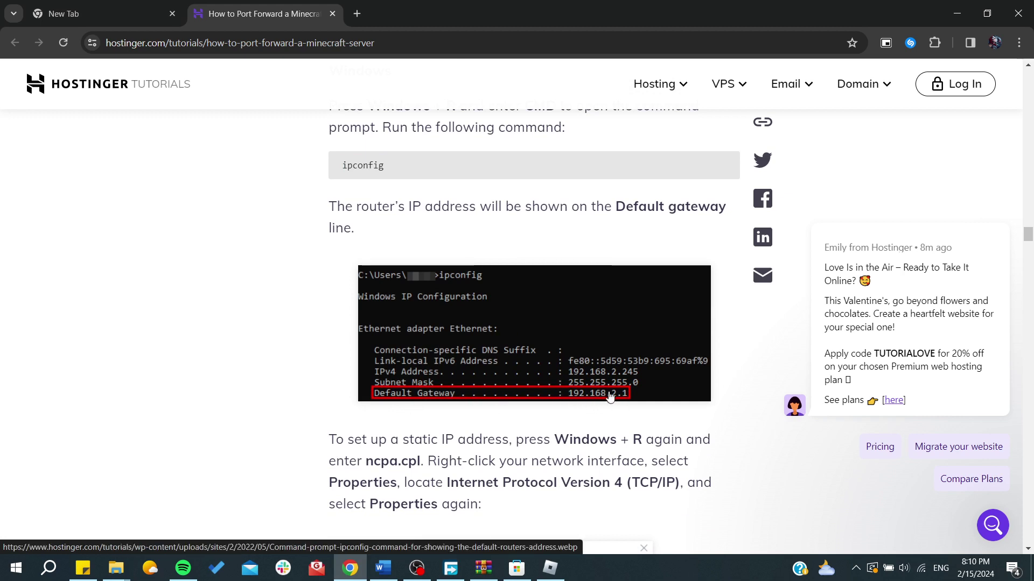
pyautogui.scroll(-4, 594, 399)
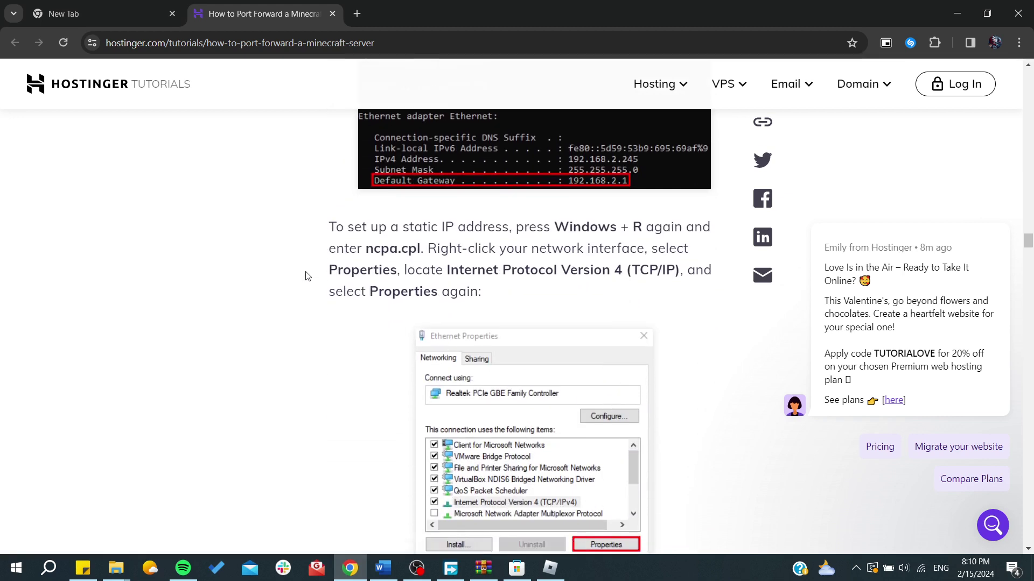
pyautogui.scroll(-1, 329, 329)
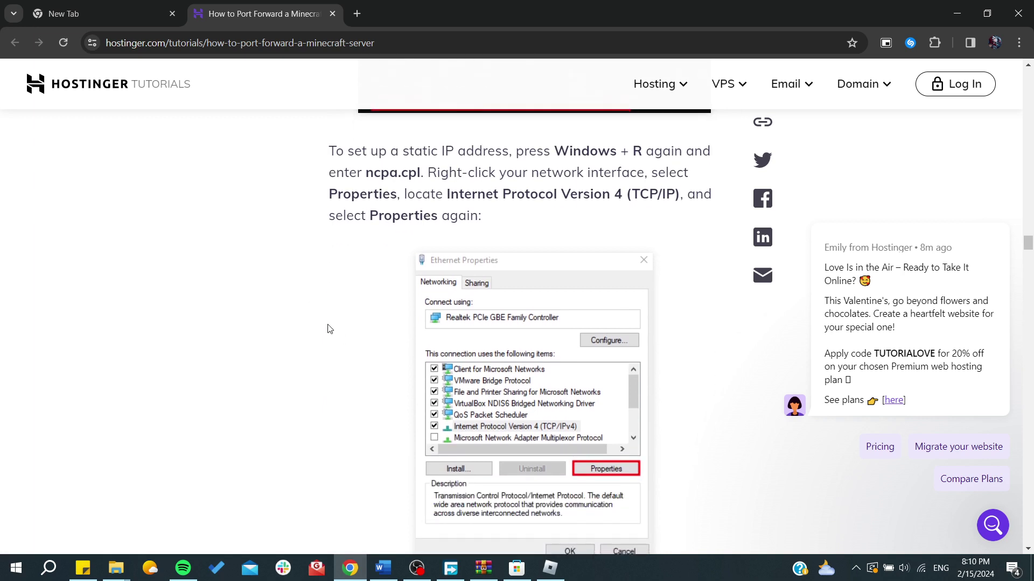
pyautogui.rightClick(921, 568)
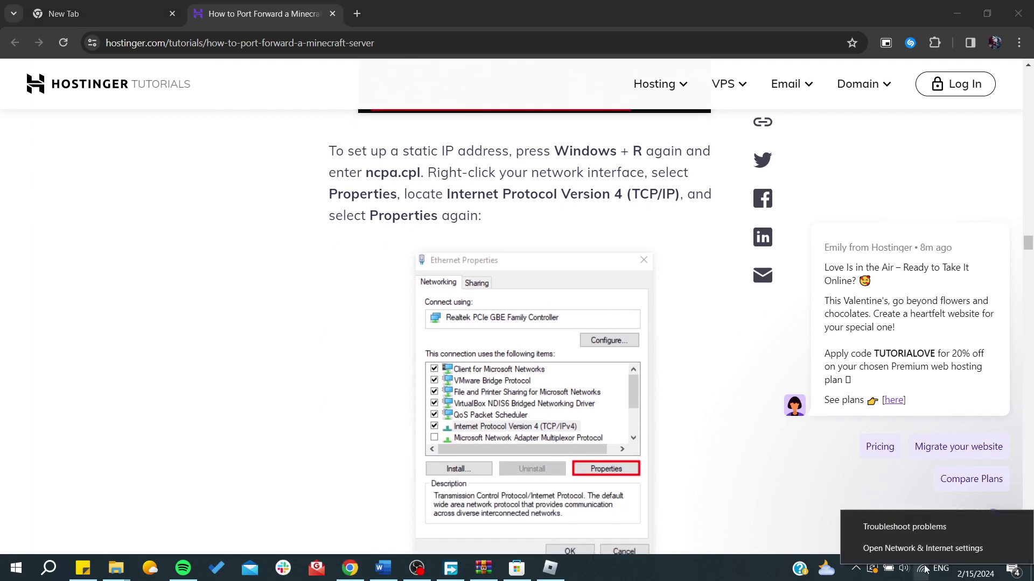
# Open Network & Internet settings, review the X_Lightning network's properties, and go back.
pyautogui.click(901, 547)
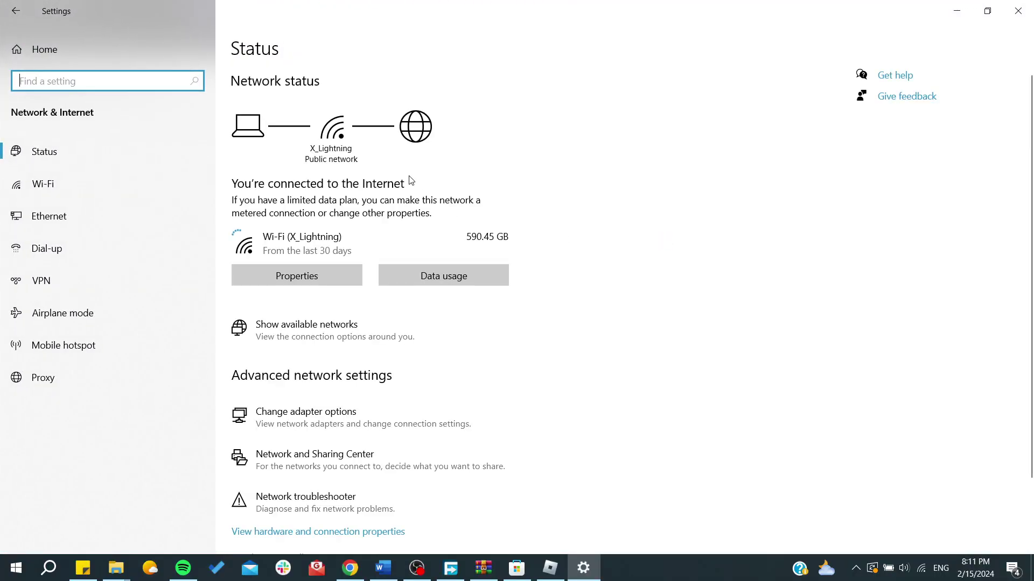
pyautogui.click(293, 276)
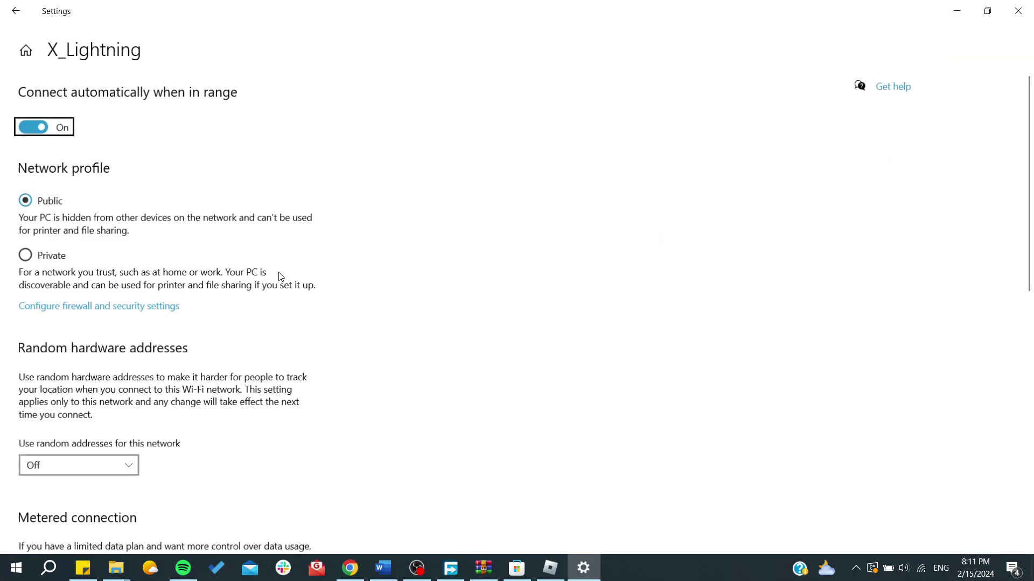
pyautogui.scroll(-6, 118, 316)
pyautogui.scroll(-5, 118, 316)
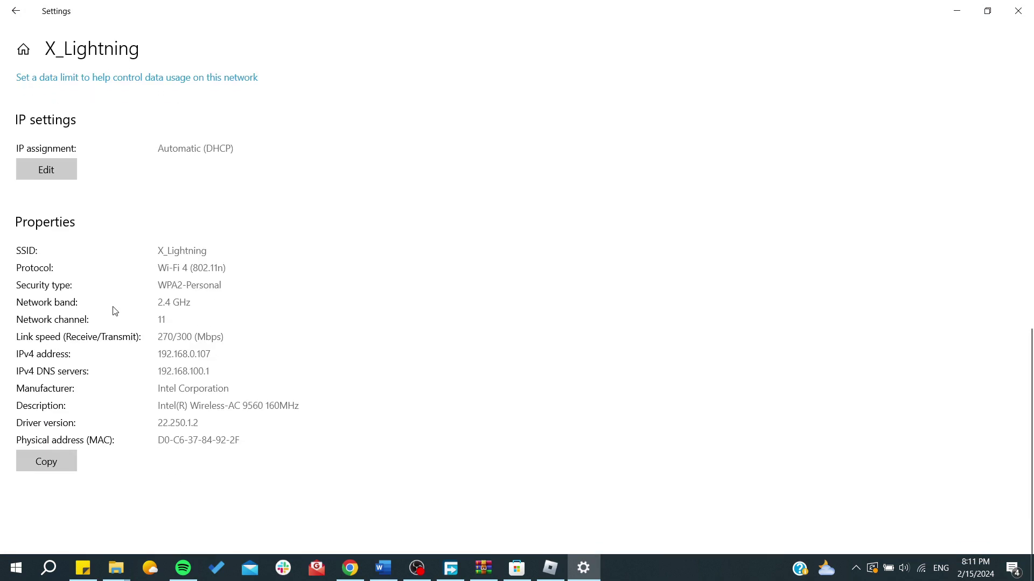
pyautogui.scroll(9, 111, 307)
pyautogui.click(16, 10)
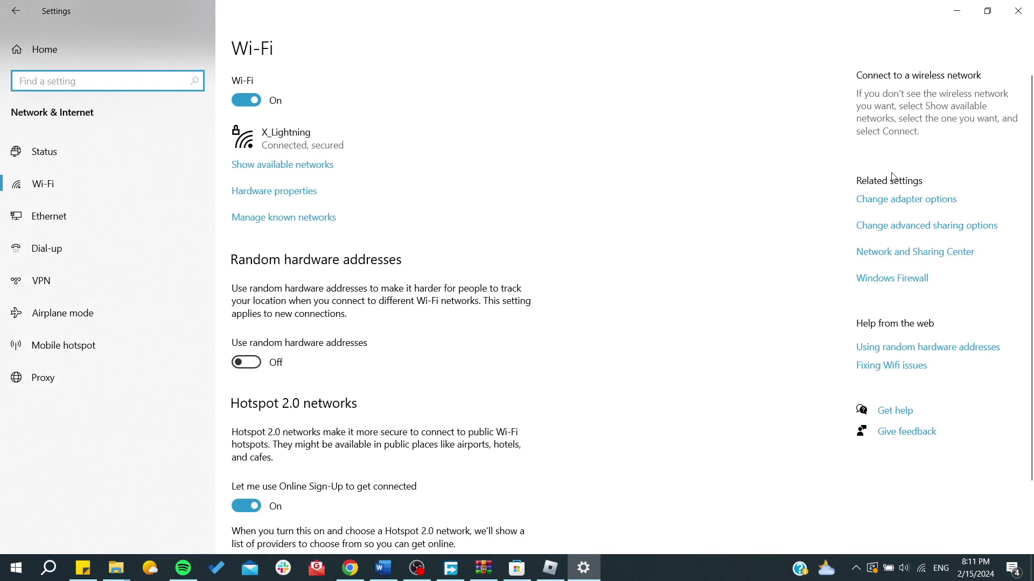
# Open the Wi-Fi adapter's Properties via Network and Sharing Center, then return to Chrome.
pyautogui.click(899, 260)
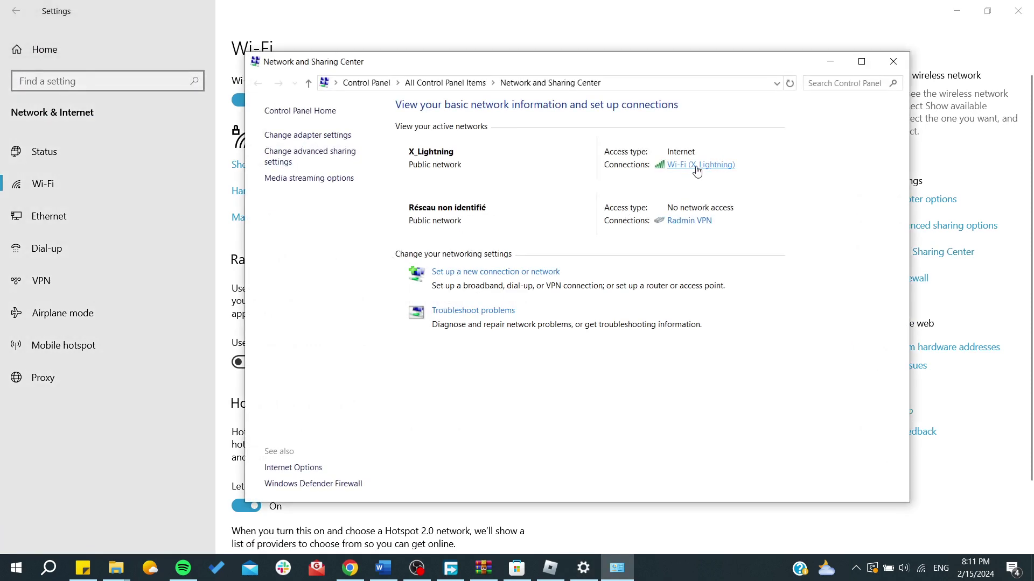
pyautogui.click(693, 167)
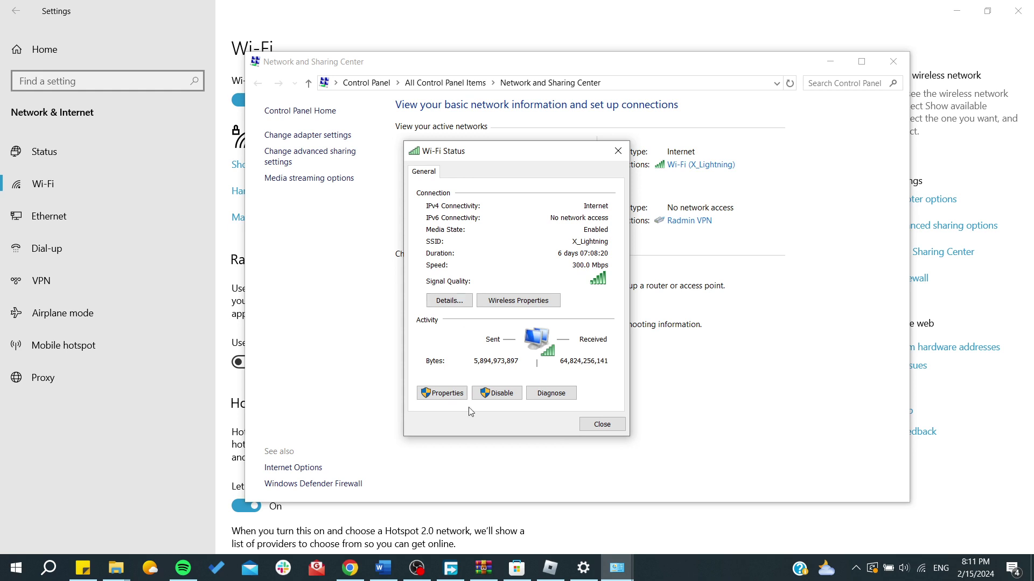
pyautogui.click(443, 394)
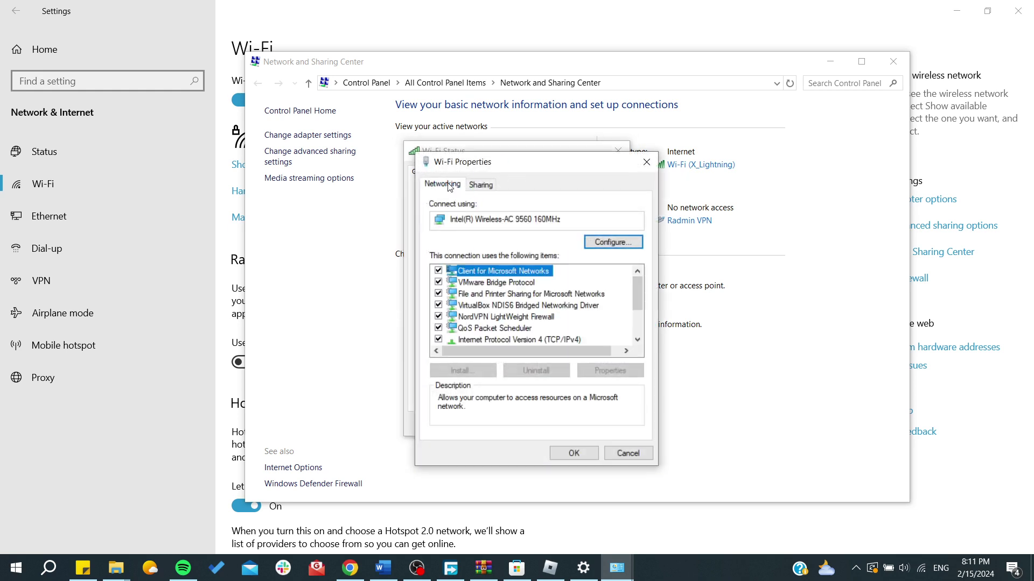
pyautogui.moveTo(467, 174); pyautogui.dragTo(449, 174)
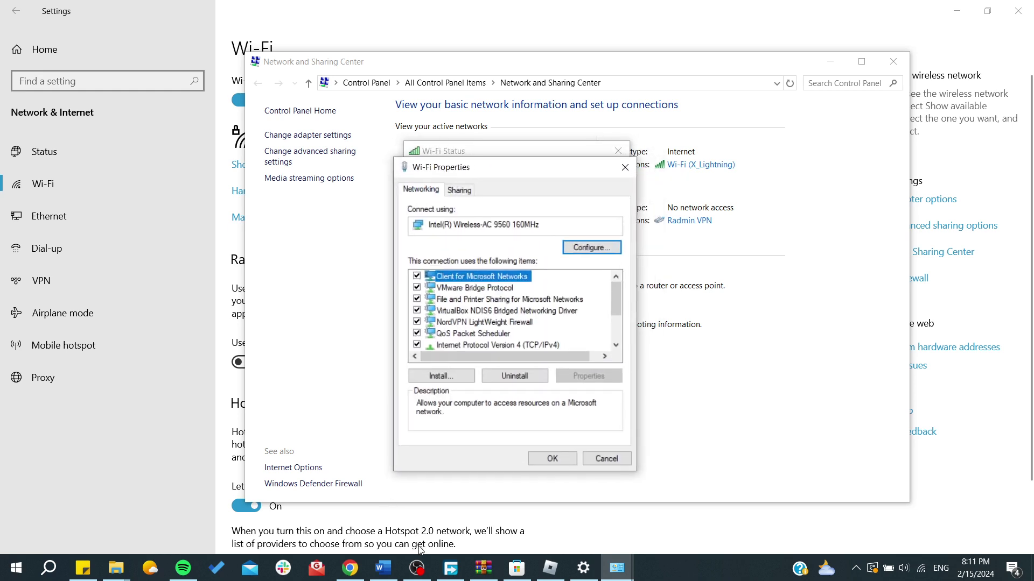
pyautogui.click(350, 568)
# Scroll past the static IP, port forwarding and restart steps to the Direct Connection example on port 25565.
pyautogui.scroll(-1, 409, 426)
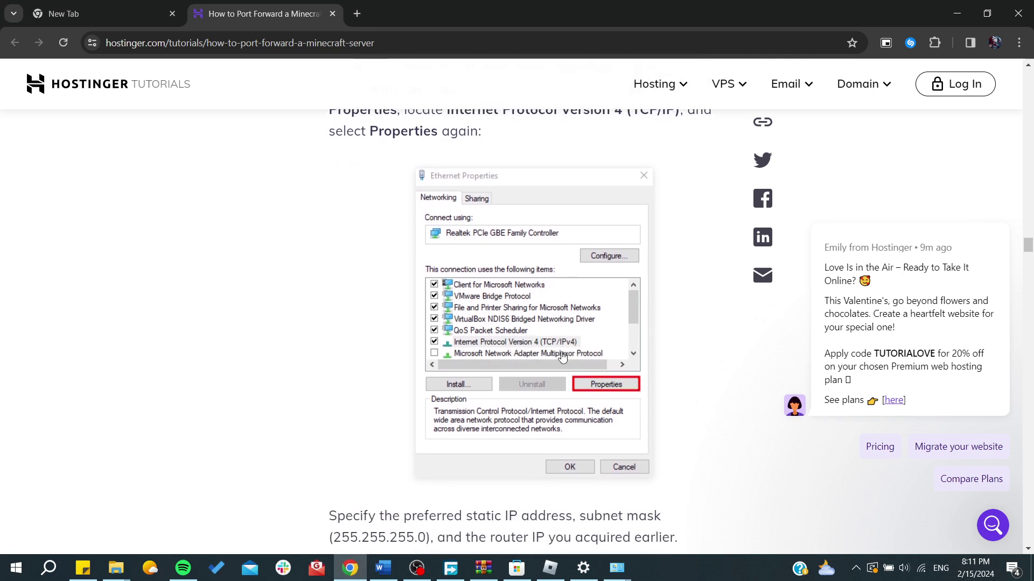
pyautogui.scroll(-7, 563, 352)
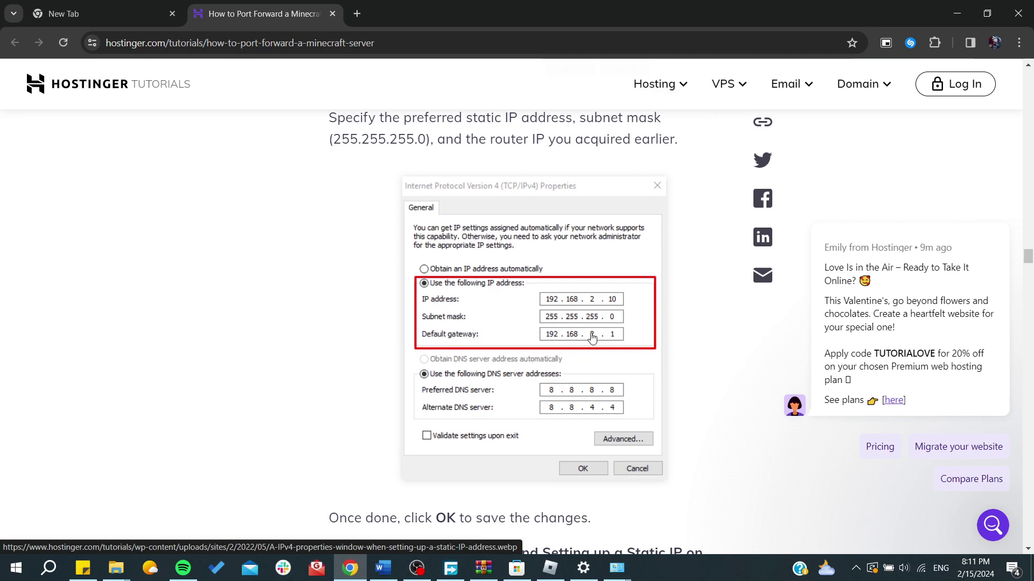
pyautogui.scroll(-14, 592, 337)
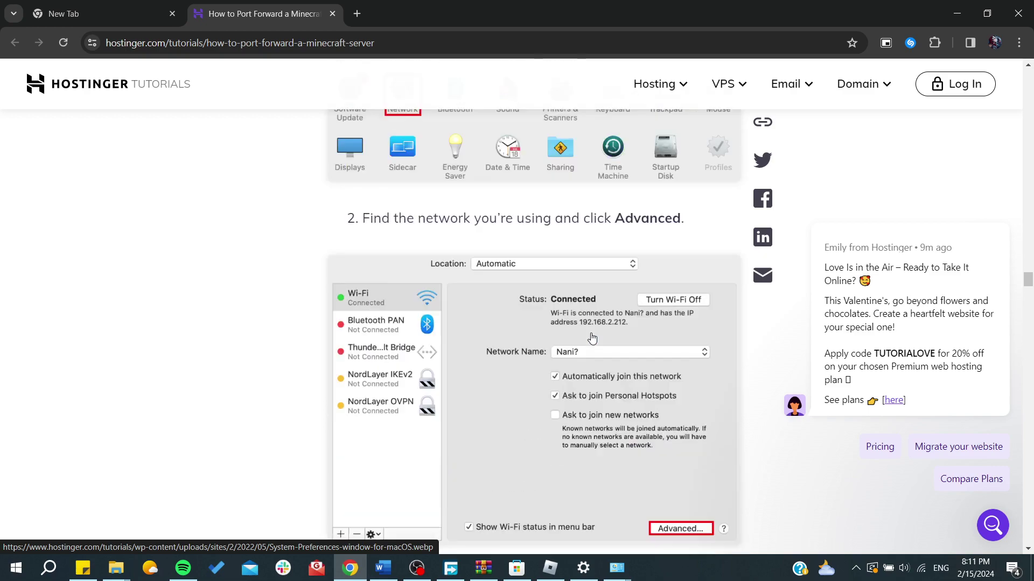
pyautogui.scroll(-18, 592, 337)
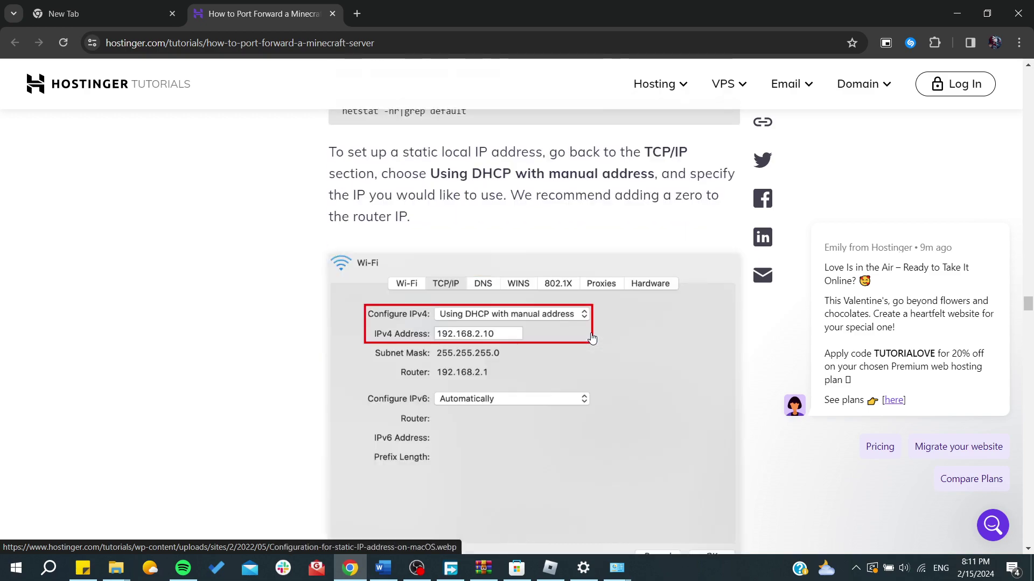
pyautogui.scroll(-20, 592, 337)
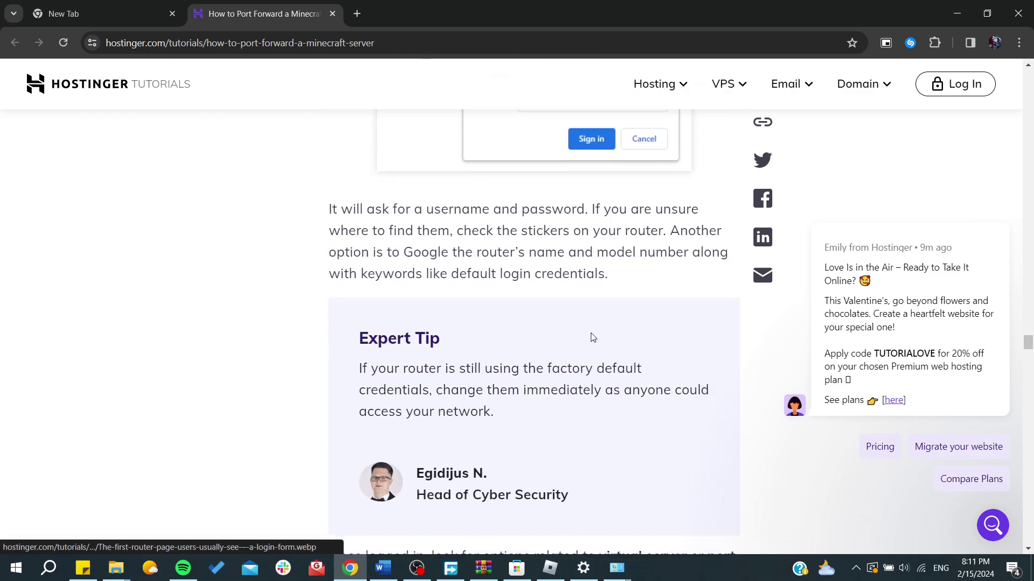
pyautogui.scroll(-15, 592, 337)
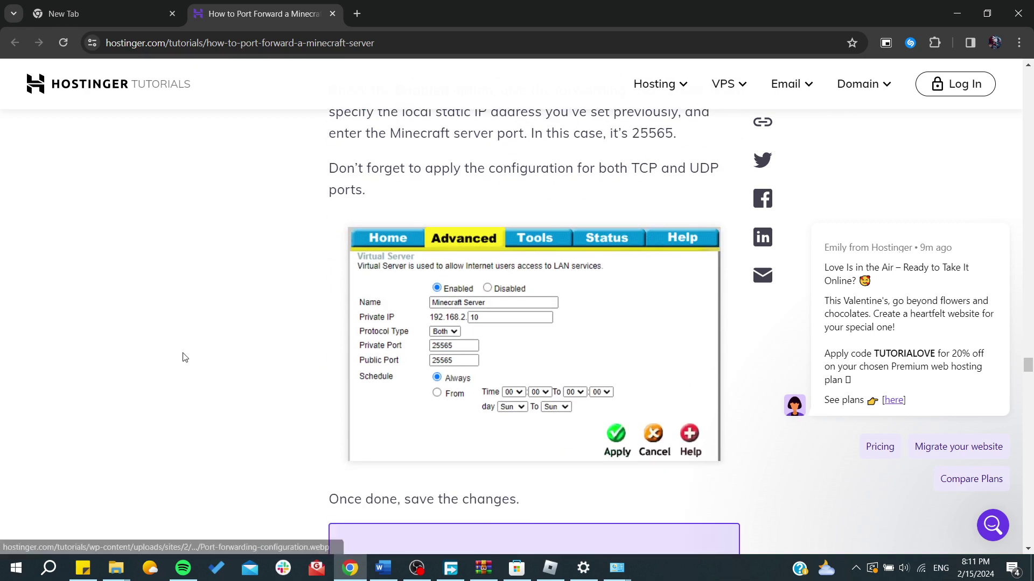
pyautogui.scroll(-7, 184, 356)
pyautogui.scroll(-3, 209, 331)
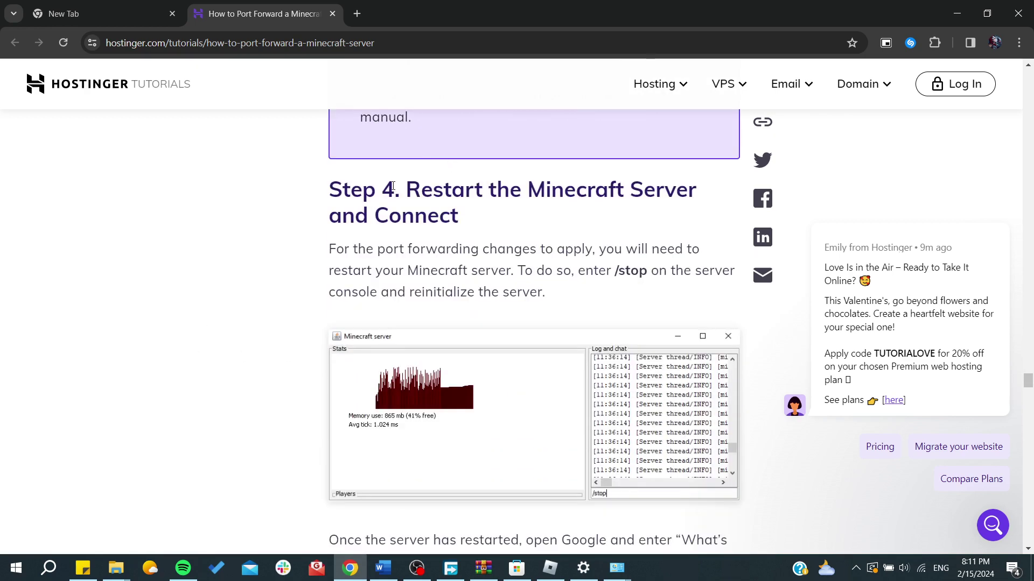
pyautogui.moveTo(406, 188); pyautogui.dragTo(511, 249)
pyautogui.click(254, 230)
pyautogui.scroll(-6, 253, 231)
pyautogui.scroll(-1, 254, 231)
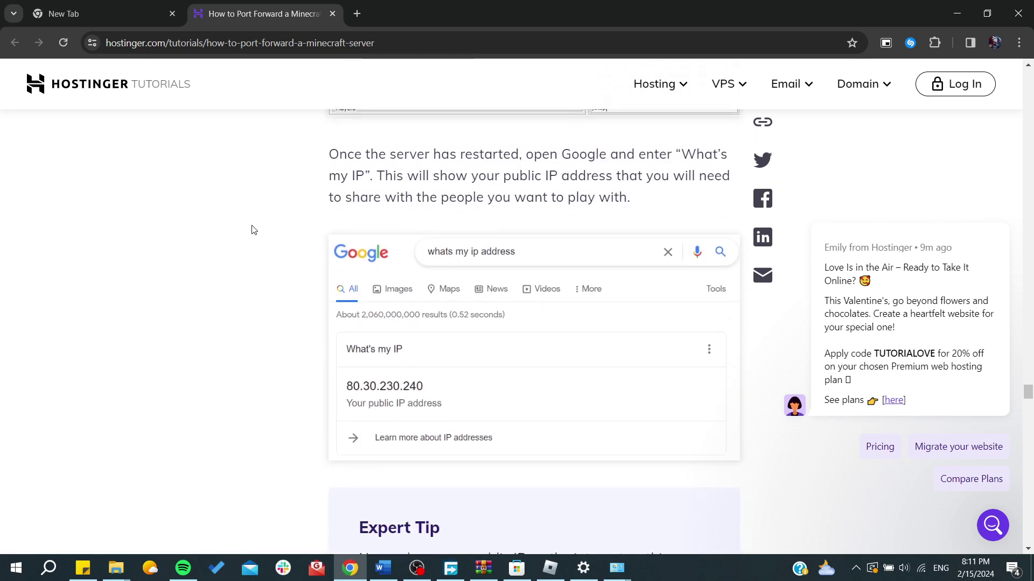
pyautogui.scroll(-9, 254, 231)
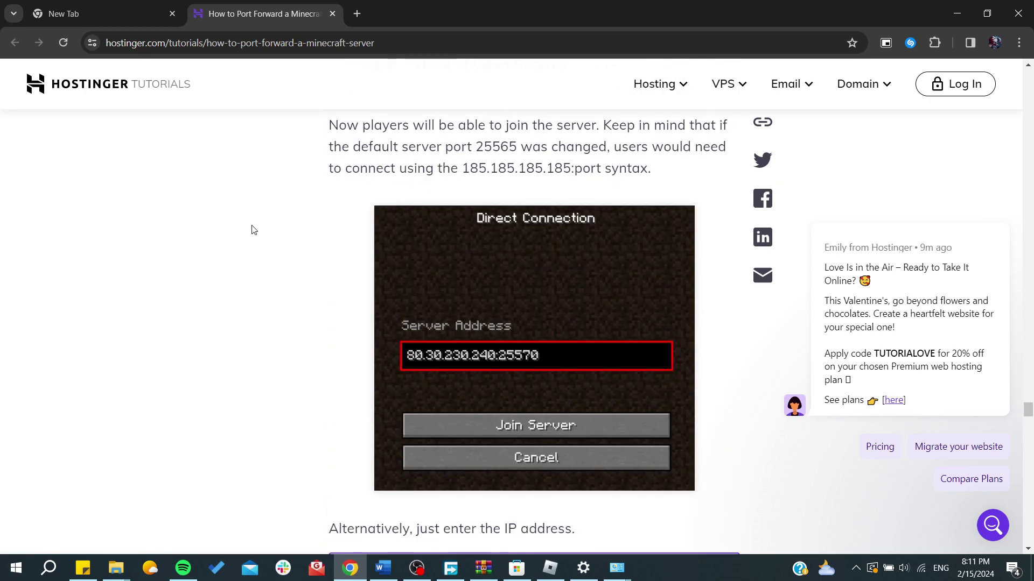